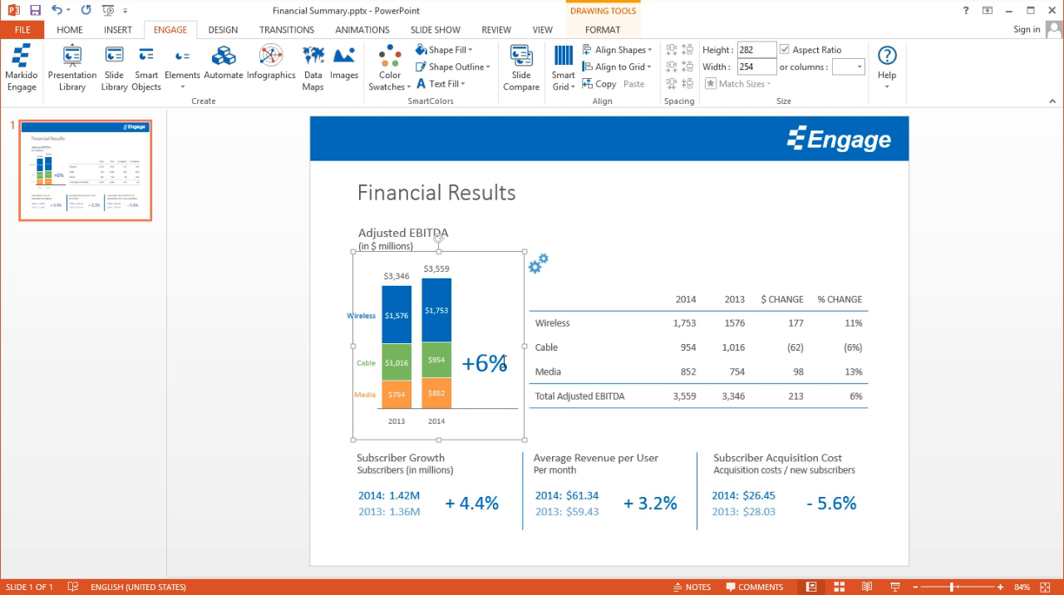
Step: Delete the whole financial results table beside the Adjusted EBITDA chart
left_click(323, 379)
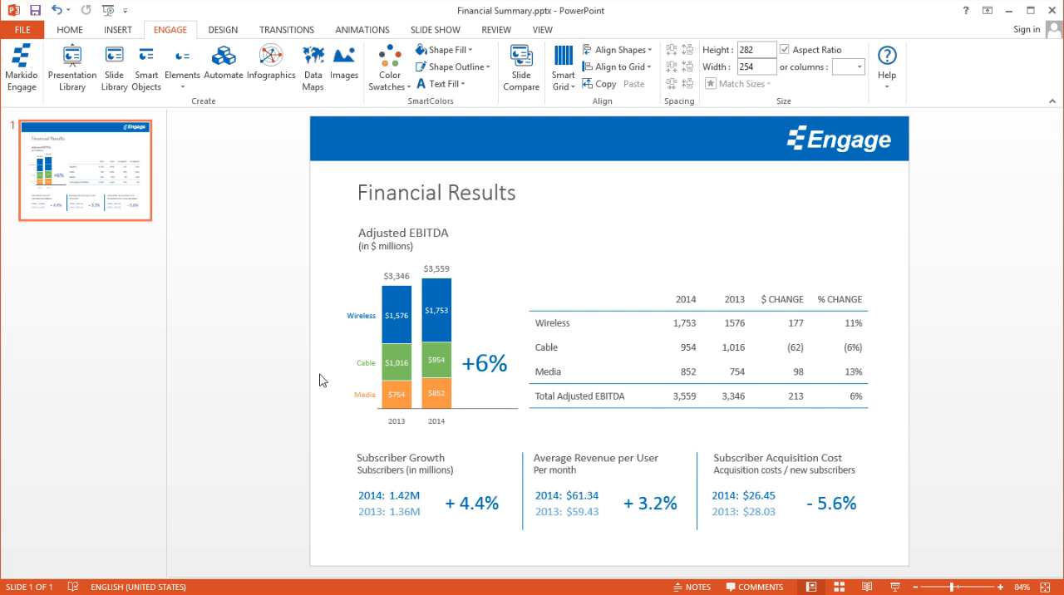
left_click_drag(934, 429, 467, 229)
key("Delete")
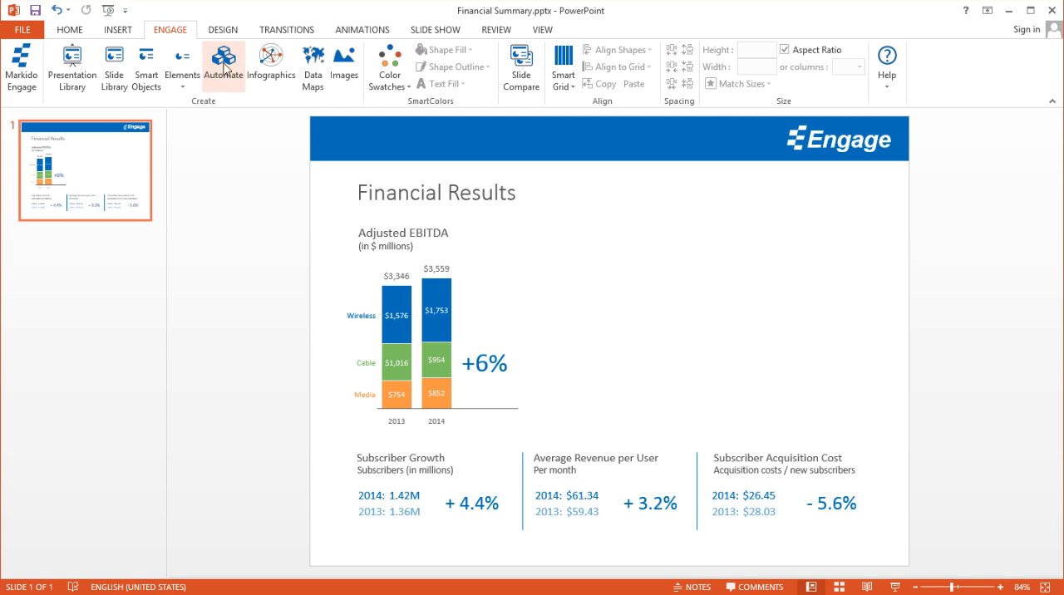
Step: Insert a Delta Chart infographic in the space beside the Adjusted EBITDA chart and close its settings
left_click(291, 81)
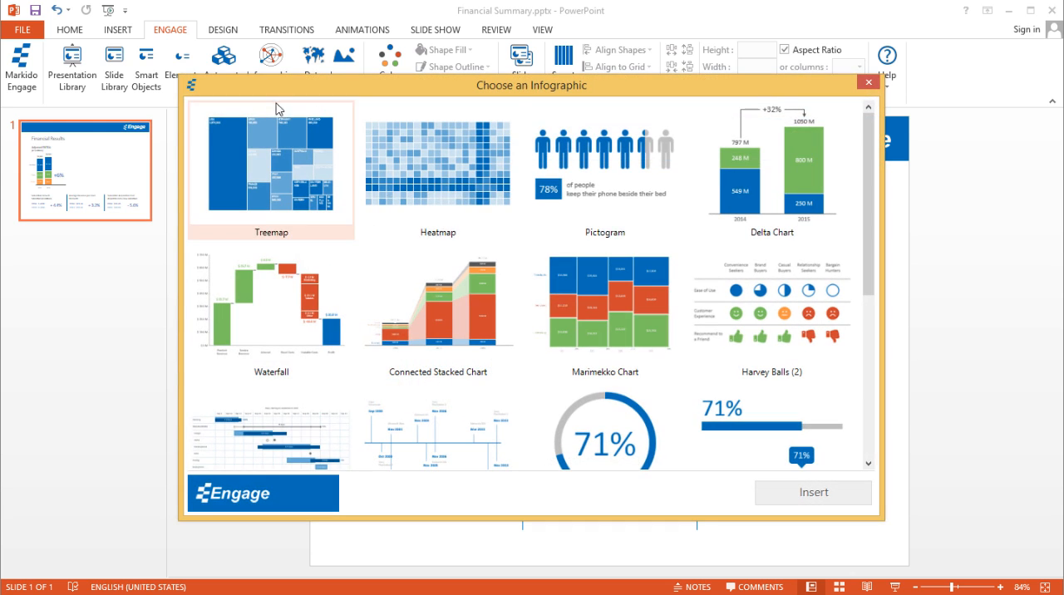
left_click(747, 186)
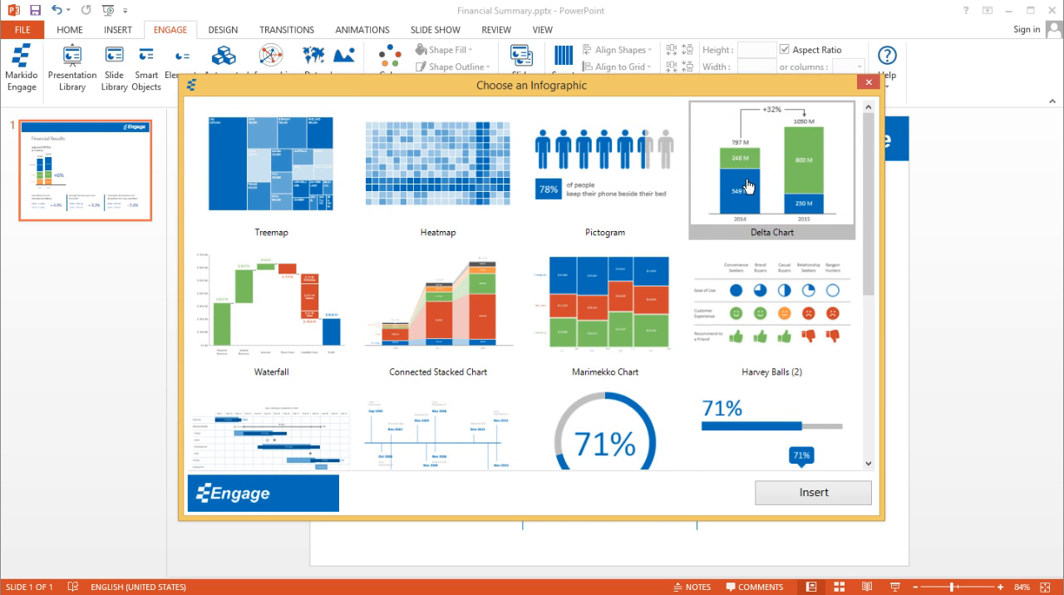
left_click(859, 496)
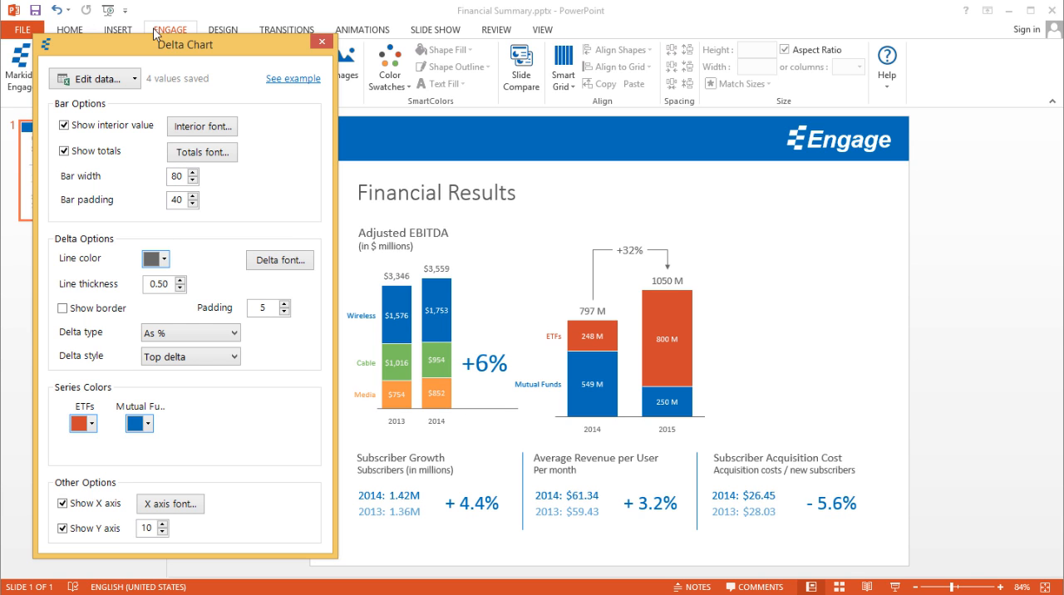
left_click(323, 41)
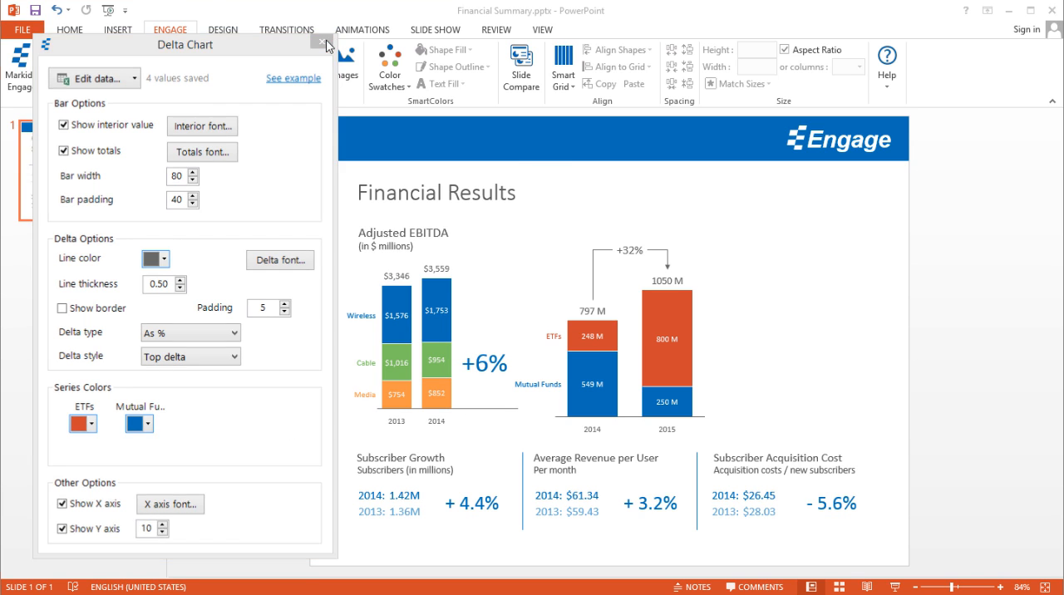
Step: Reopen the new delta chart's settings and set the delta type to As actual value
left_click(664, 308)
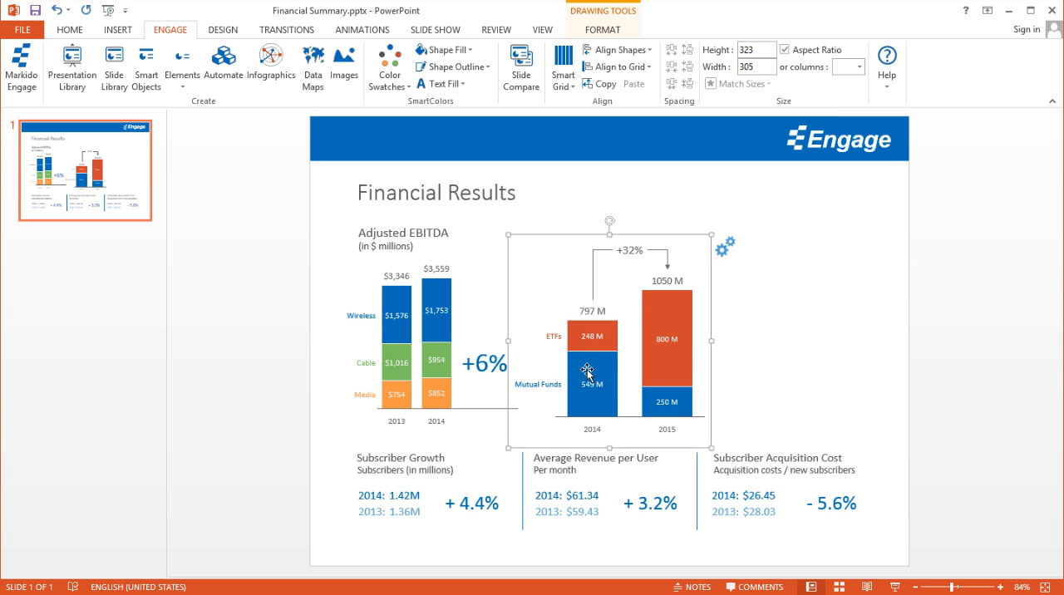
left_click(726, 251)
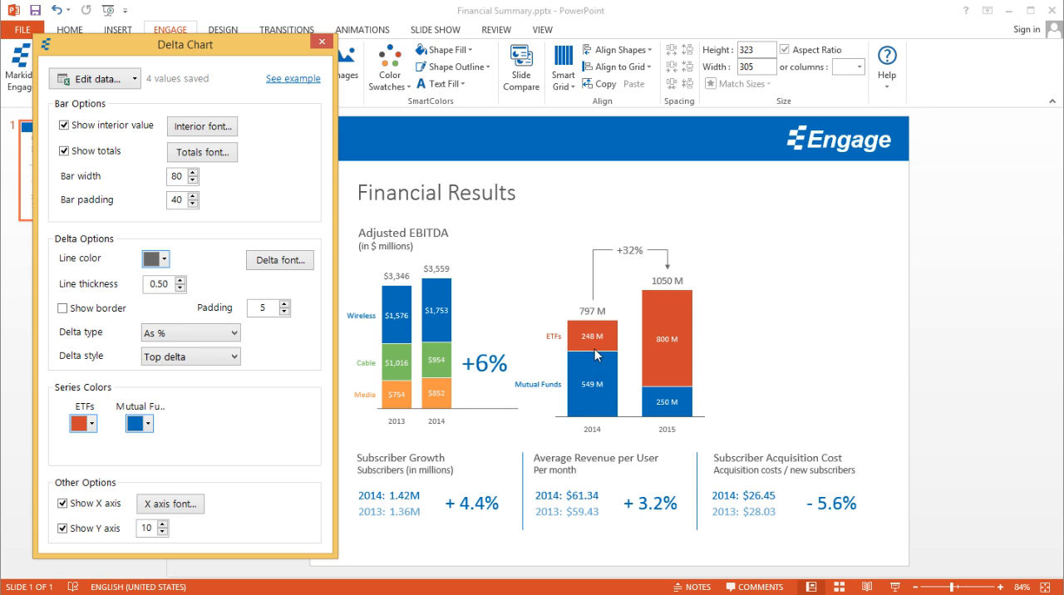
left_click(227, 335)
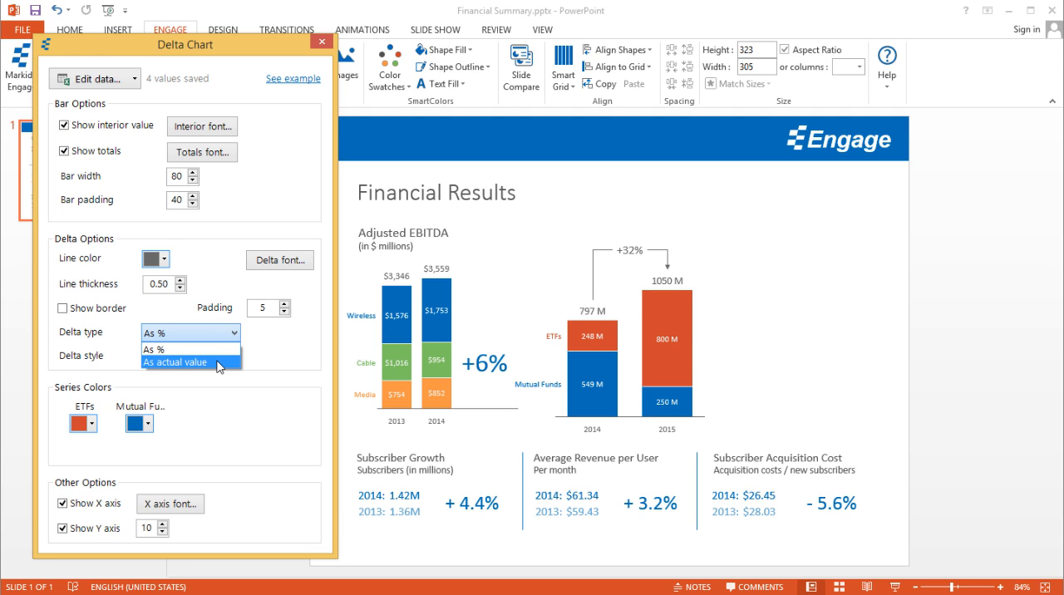
left_click(217, 363)
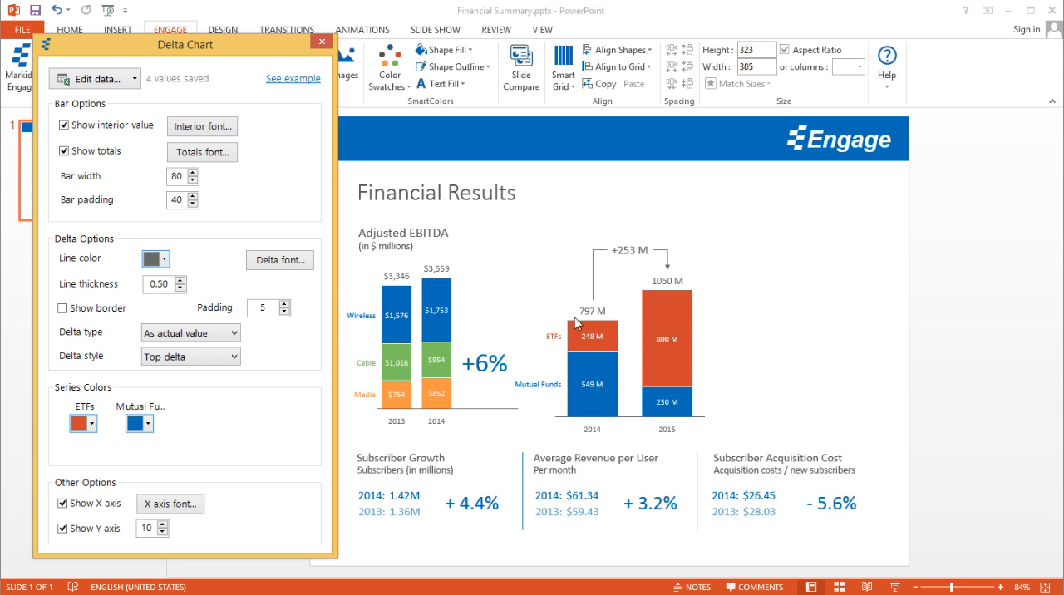
Step: Change the 2015 ETFs value in the chart data to 100 M and close the data sheet
left_click(99, 82)
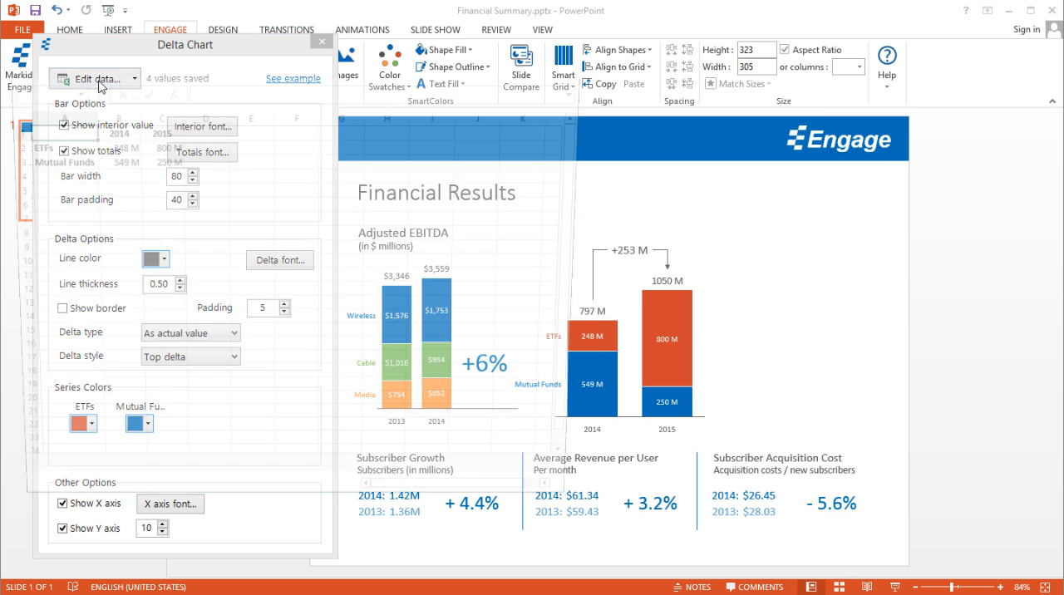
left_click(162, 254)
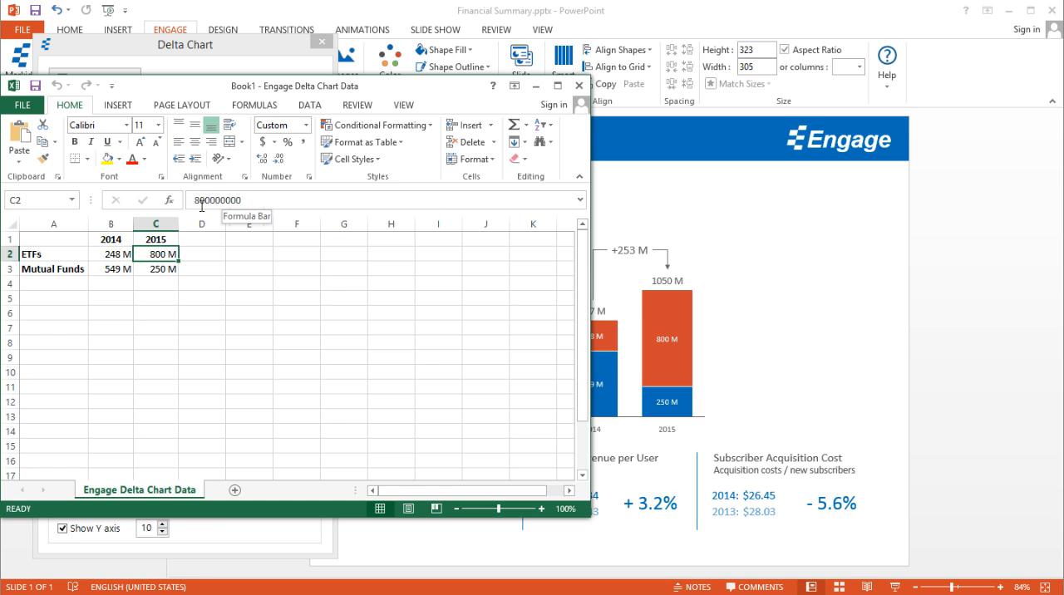
left_click_drag(201, 206, 193, 203)
type("1")
key("Return")
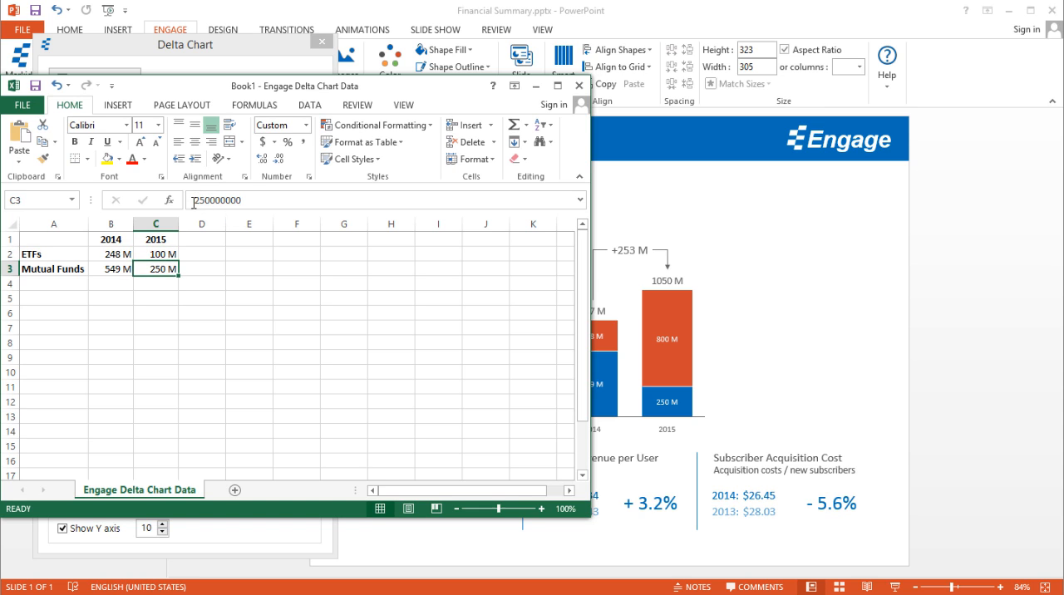
left_click(580, 87)
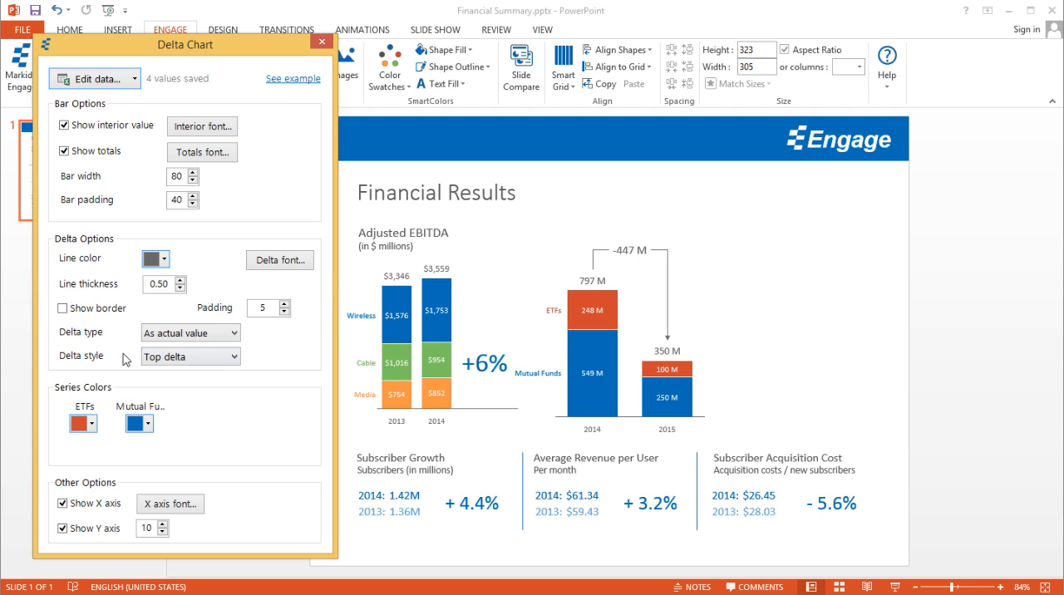
Step: Set the delta type back to As %
left_click(233, 335)
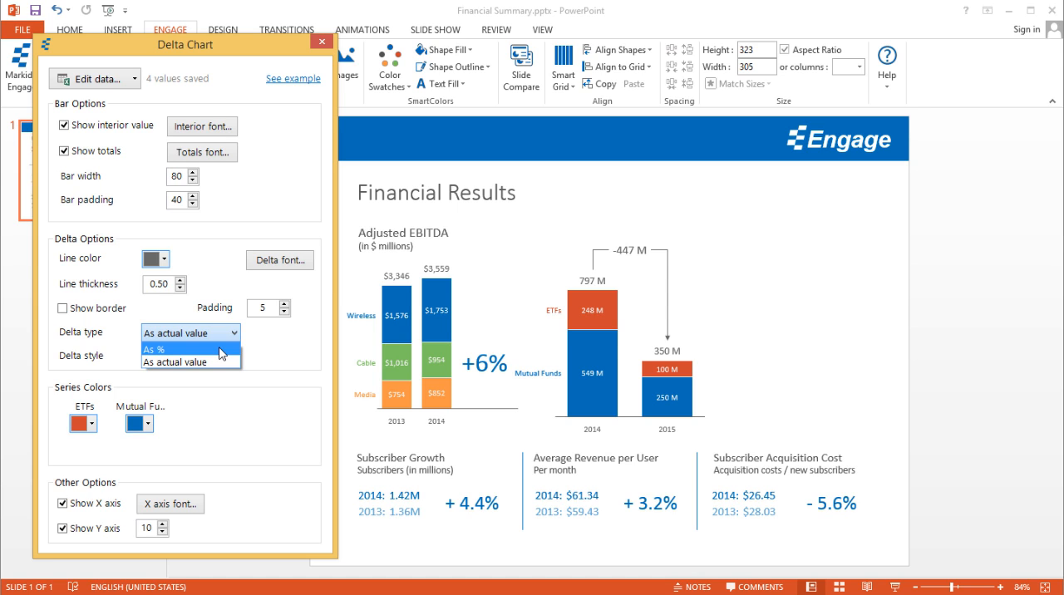
left_click(222, 350)
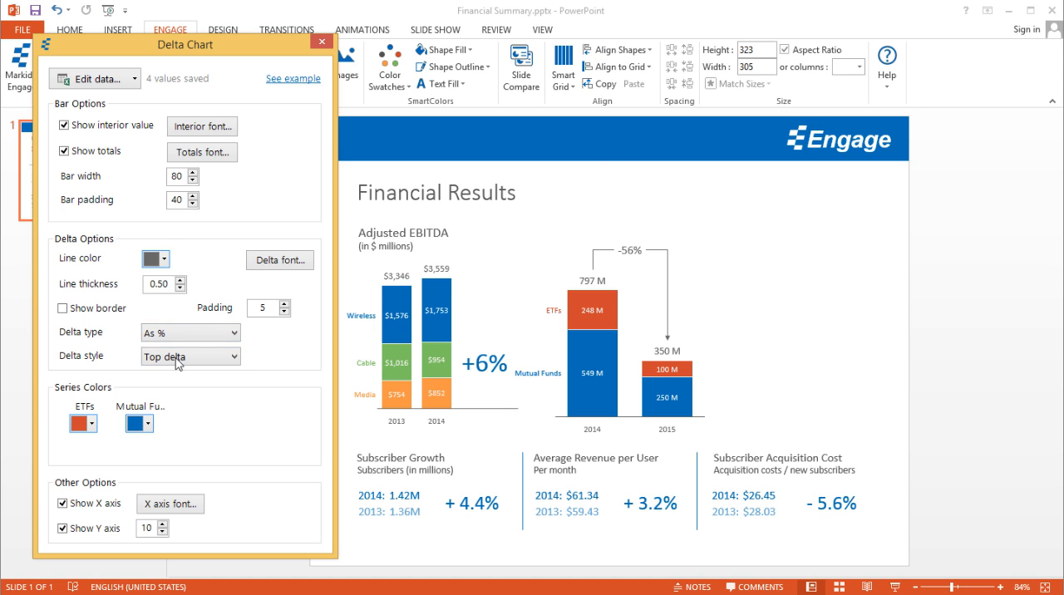
Step: Try the Value to right delta style and restore Top delta
left_click(207, 359)
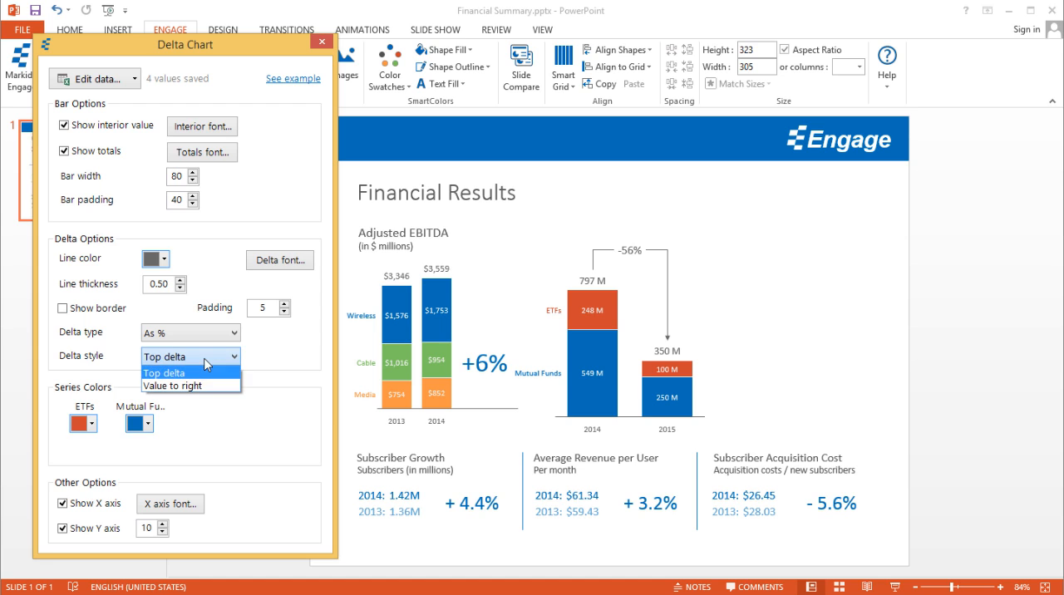
left_click(96, 362)
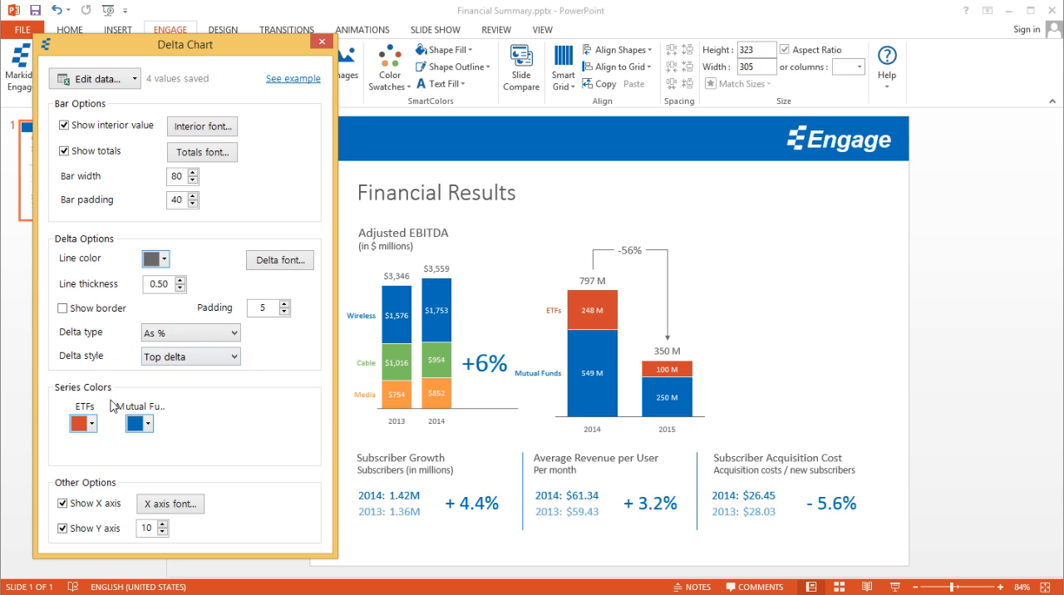
left_click(172, 364)
left_click(180, 381)
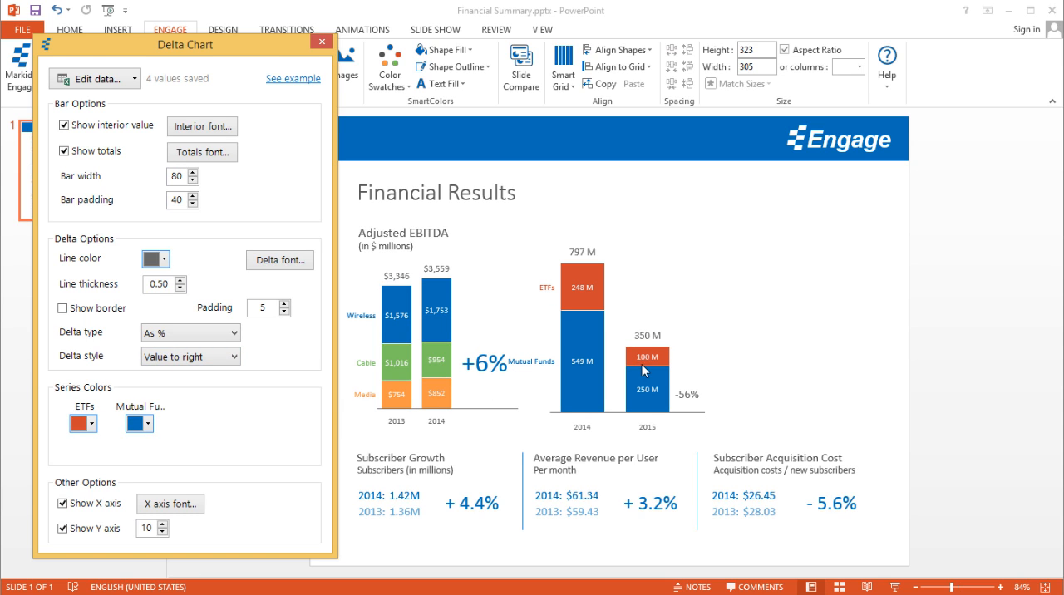
left_click(235, 357)
left_click(232, 378)
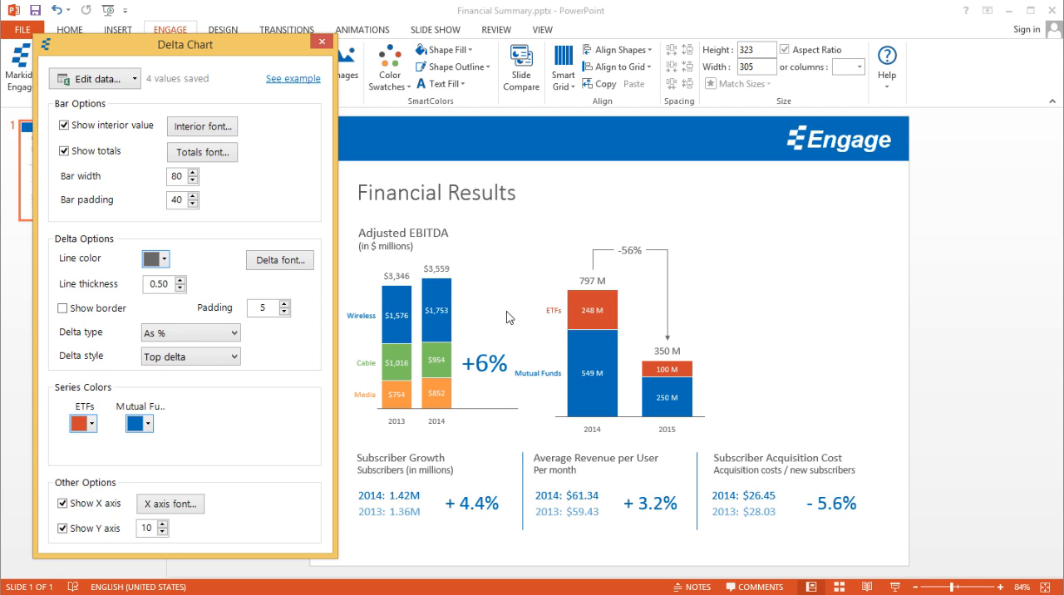
Step: Color the delta line orange-red and give the delta font the same color at size 15
left_click(164, 260)
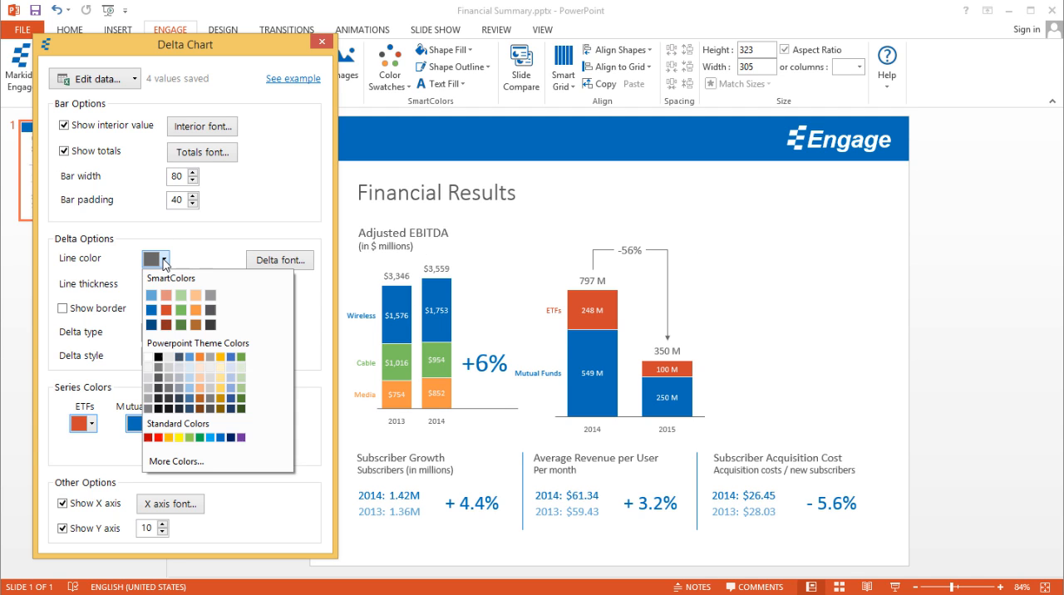
left_click(166, 310)
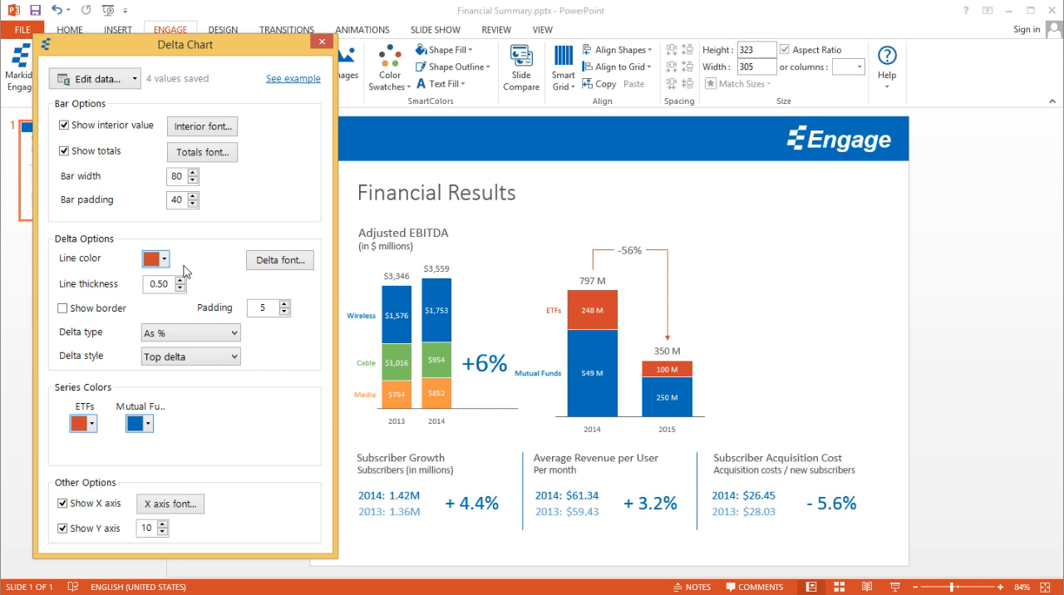
left_click(293, 265)
left_click(150, 293)
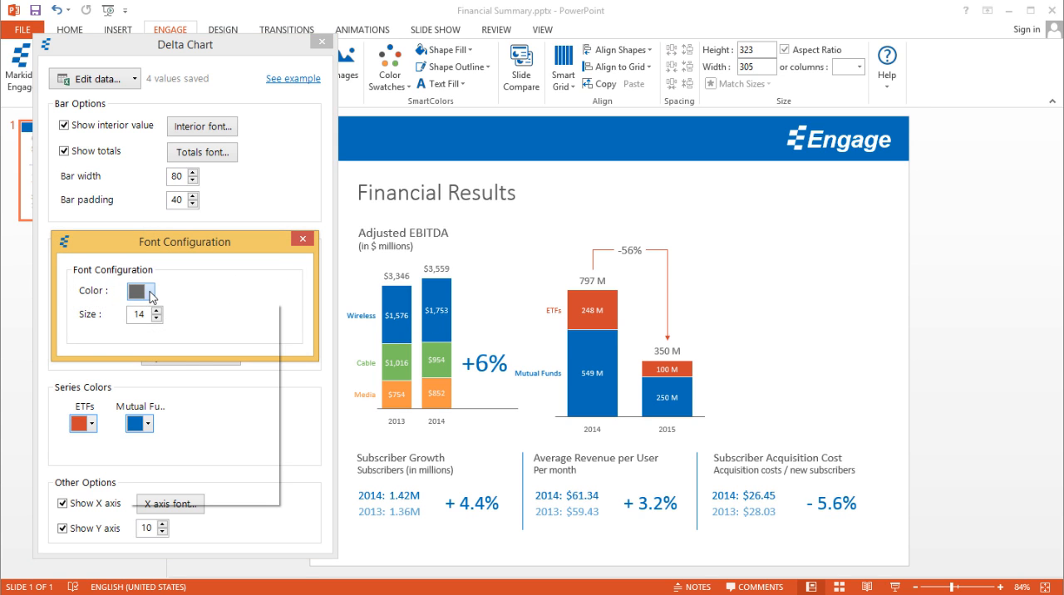
left_click(152, 348)
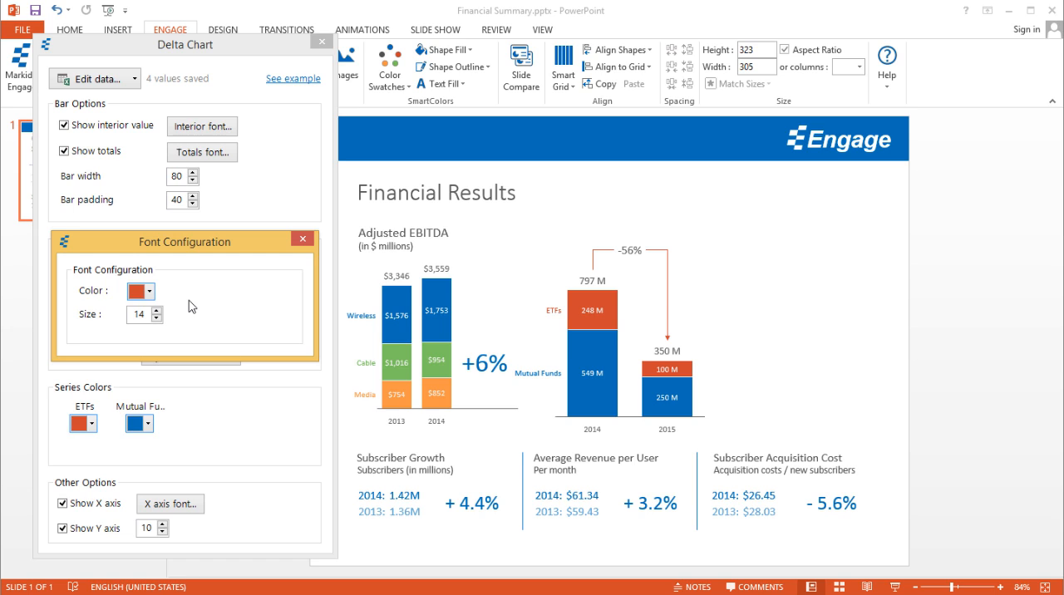
left_click(157, 311)
left_click(304, 241)
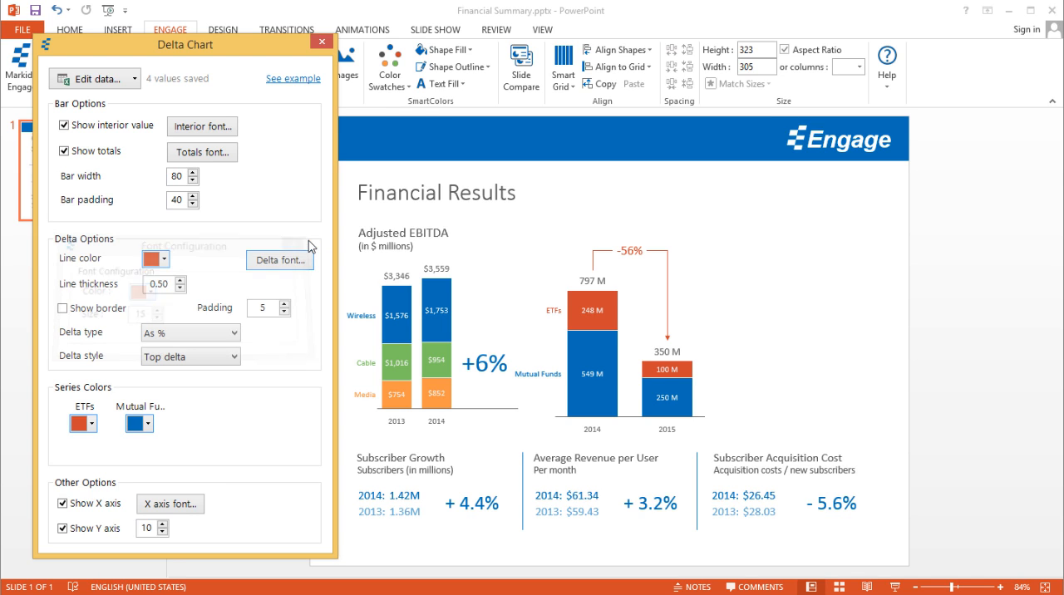
Step: Increase the delta line thickness to 1.50
left_click(180, 281)
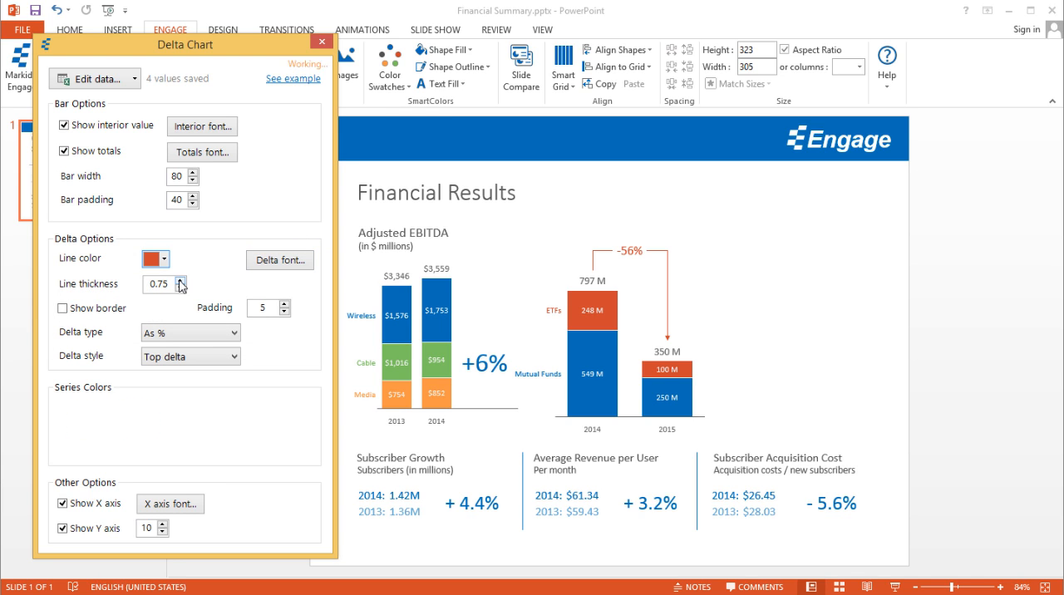
left_click(181, 281)
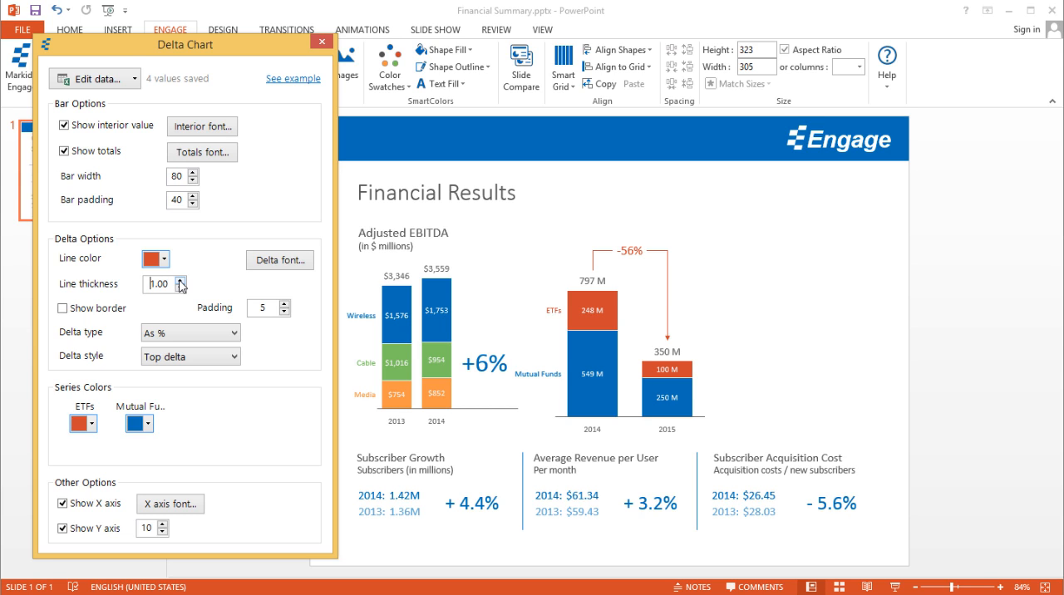
left_click(181, 281)
left_click(180, 281)
Step: Try a border around the delta label and a padding of 1, and restore no border and a padding of 5
left_click(63, 308)
left_click(103, 309)
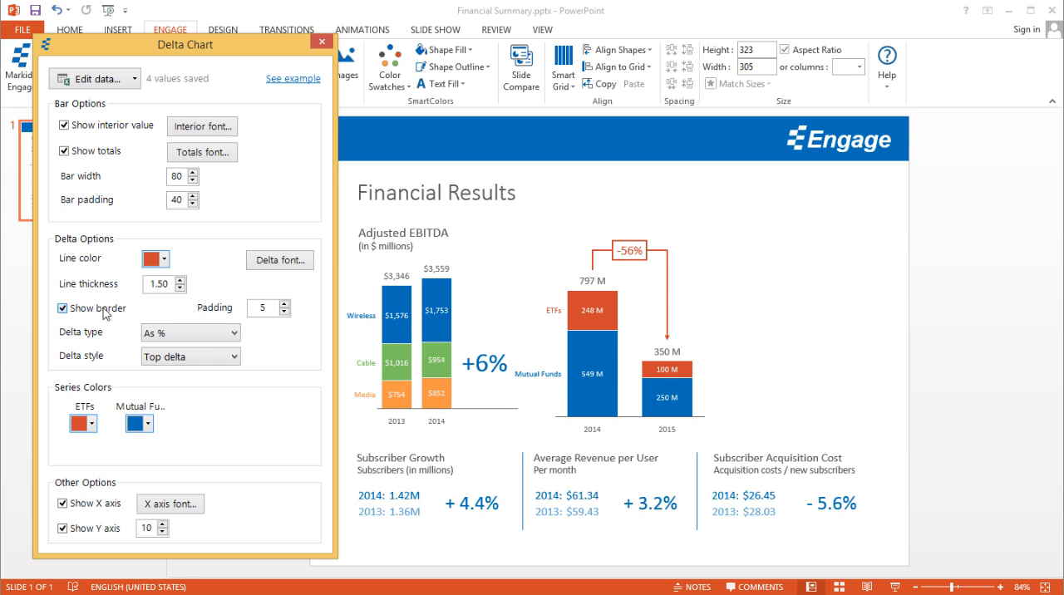
left_click(285, 311)
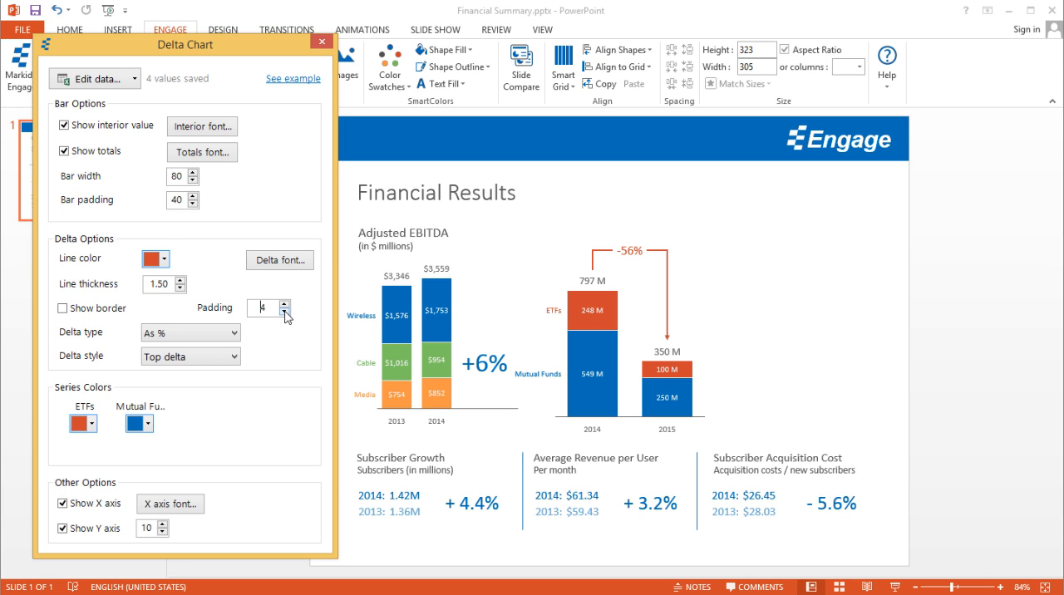
left_click(285, 311)
left_click(285, 311)
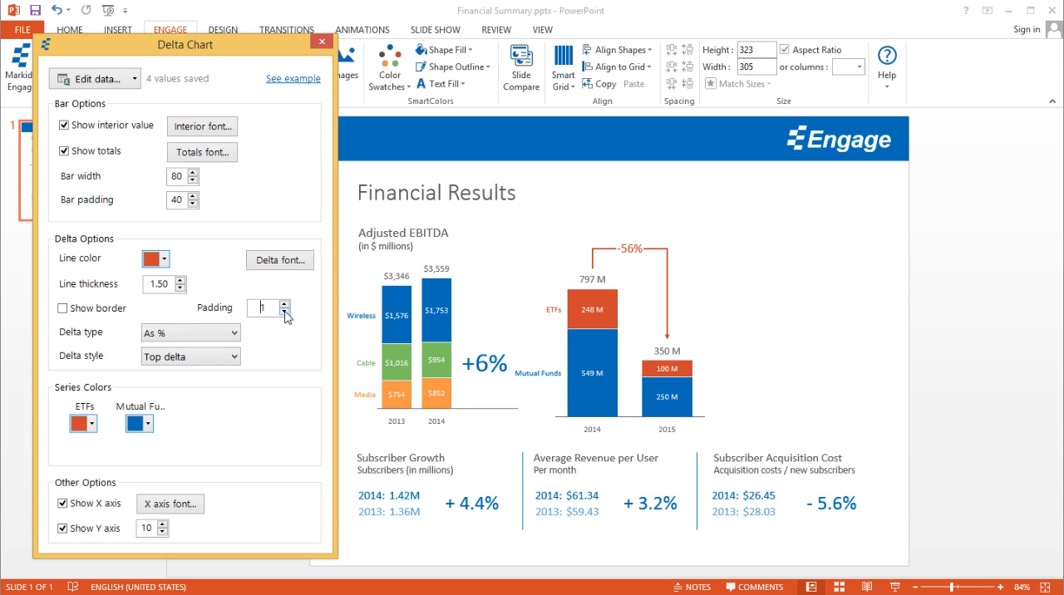
left_click(285, 310)
left_click(285, 304)
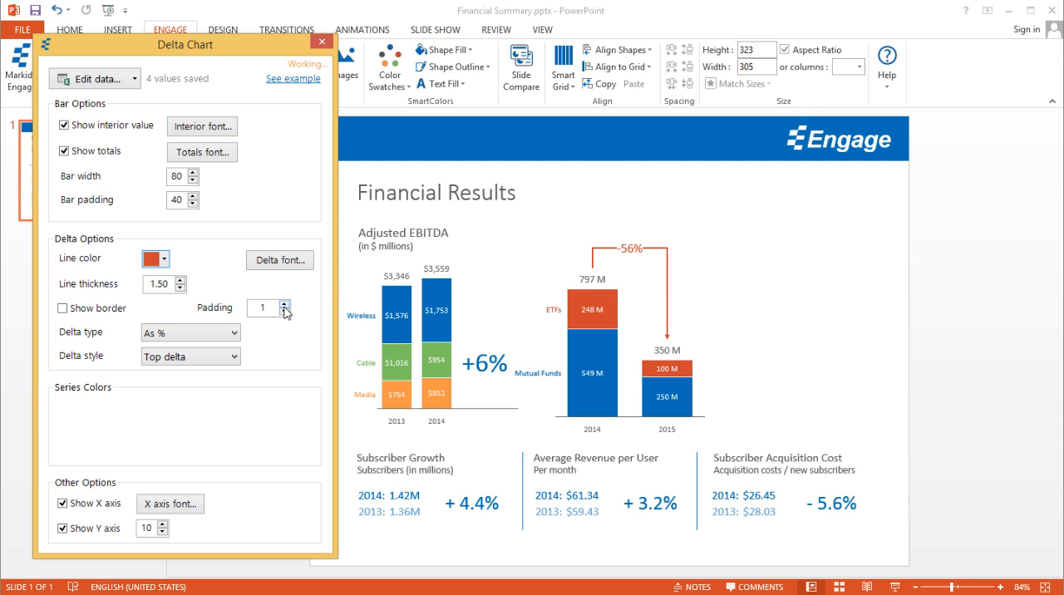
left_click(284, 307)
left_click(284, 305)
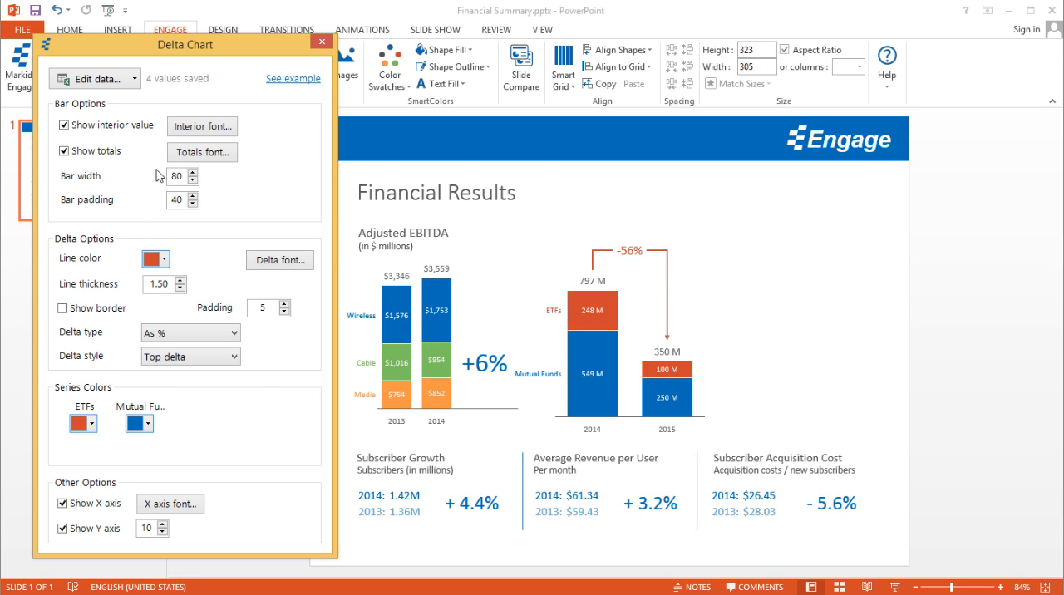
Step: Toggle the bars' interior values off and on, and set their font size to 12
left_click(87, 129)
left_click(108, 131)
left_click(225, 129)
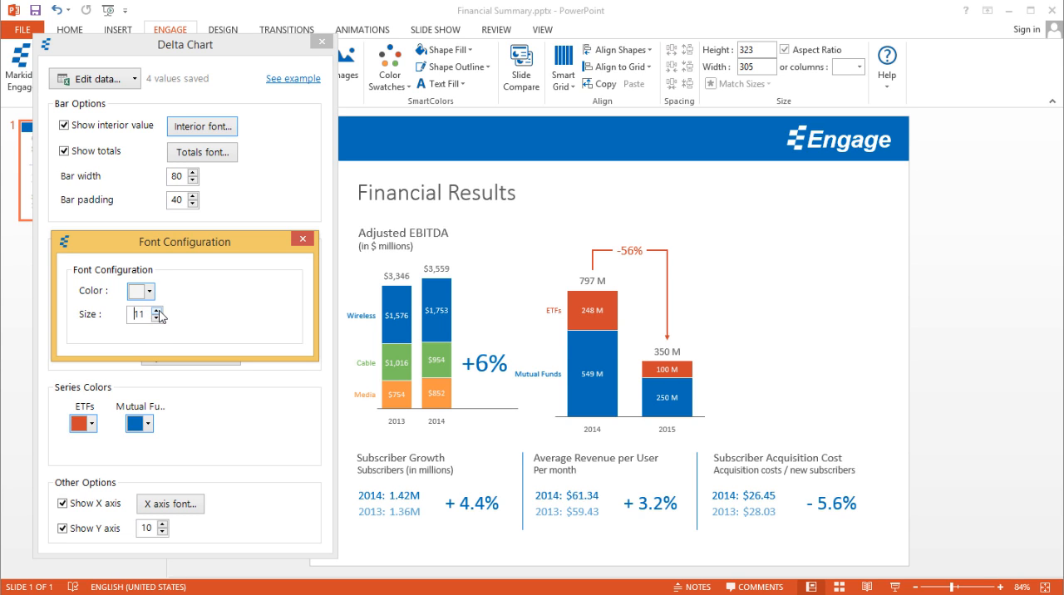
left_click(157, 310)
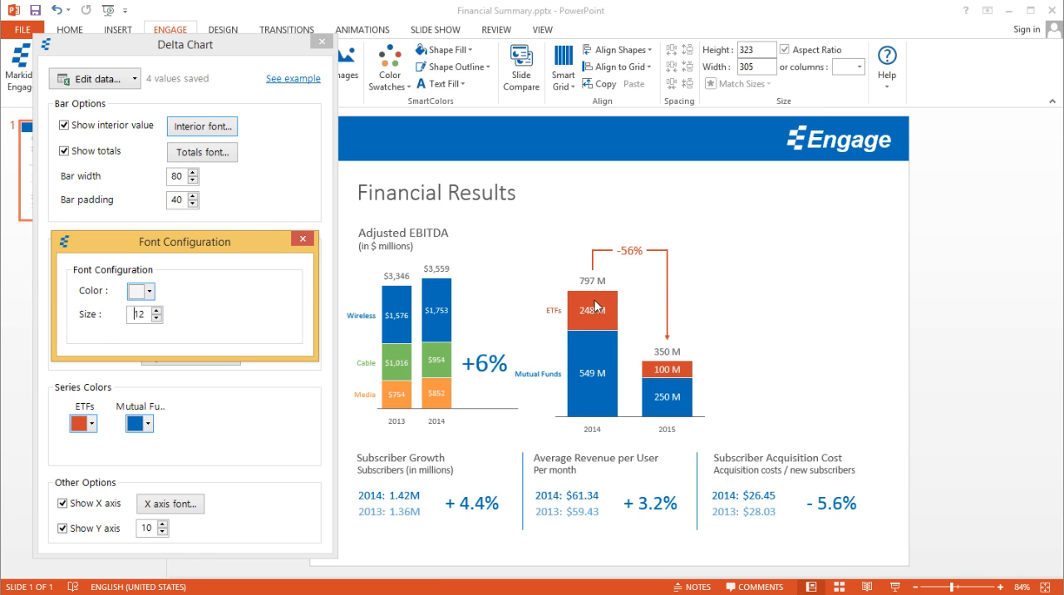
left_click(304, 239)
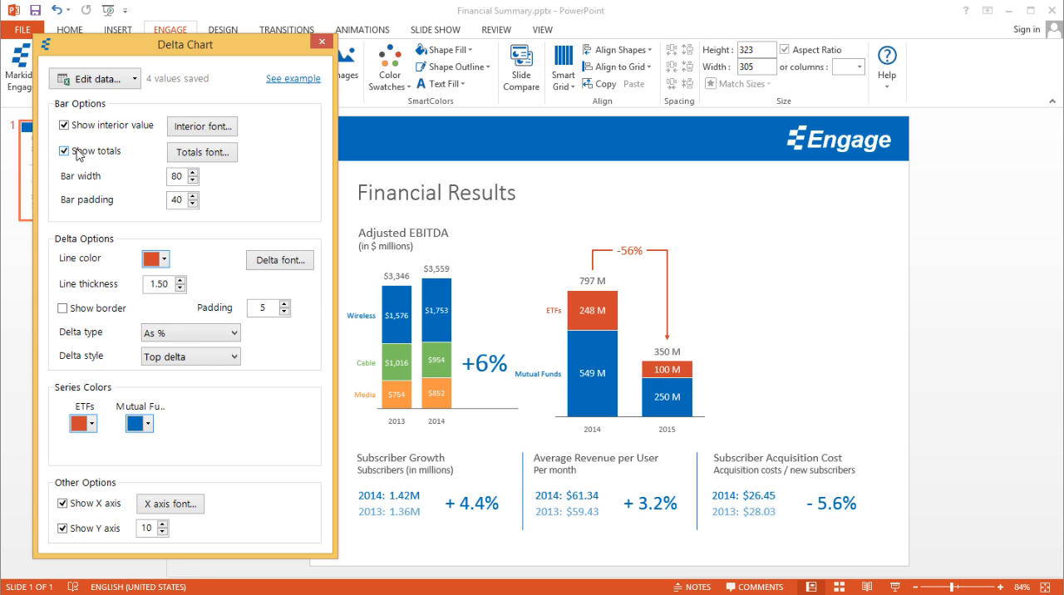
Step: Try different font sizes for the bar totals and restore size 12
left_click(207, 153)
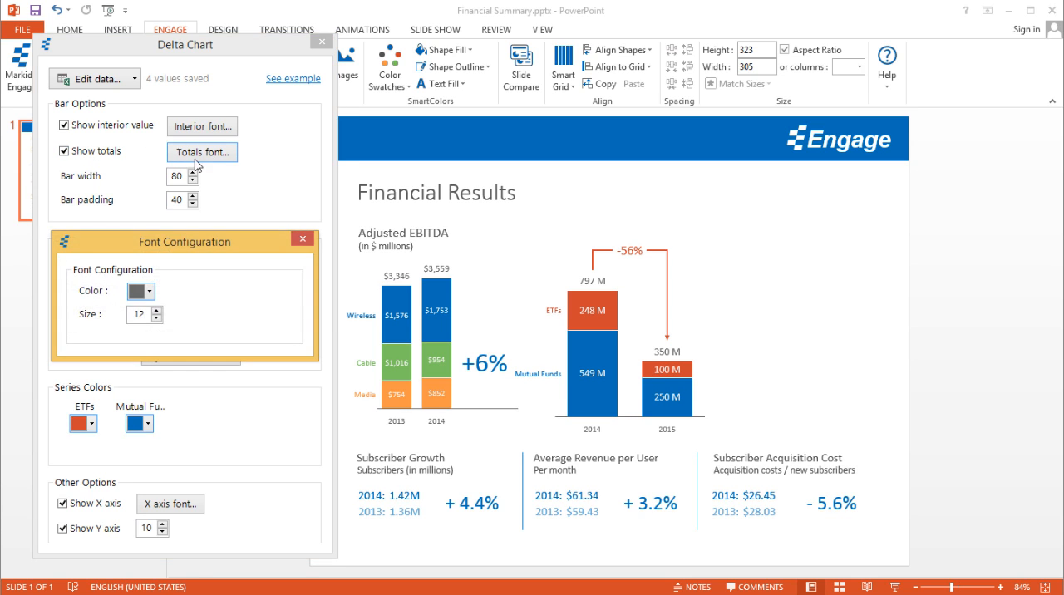
left_click(156, 318)
left_click(157, 311)
left_click(157, 310)
left_click(157, 311)
left_click(303, 242)
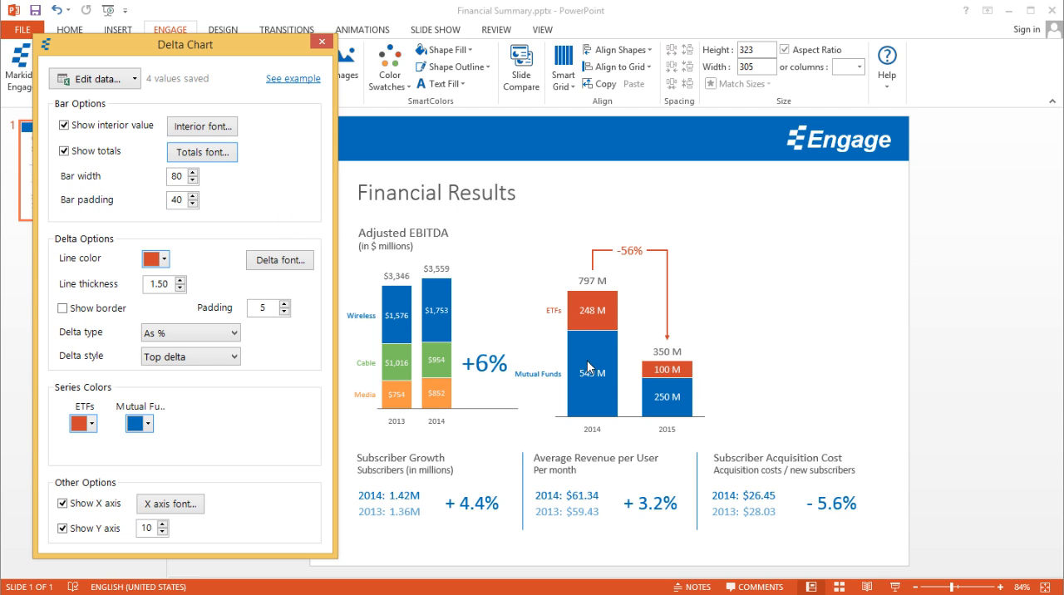
Step: Reduce the delta chart's bar width to 73
left_click(192, 181)
left_click(192, 181)
left_click(192, 182)
left_click(192, 181)
left_click(192, 182)
left_click(193, 181)
left_click(192, 182)
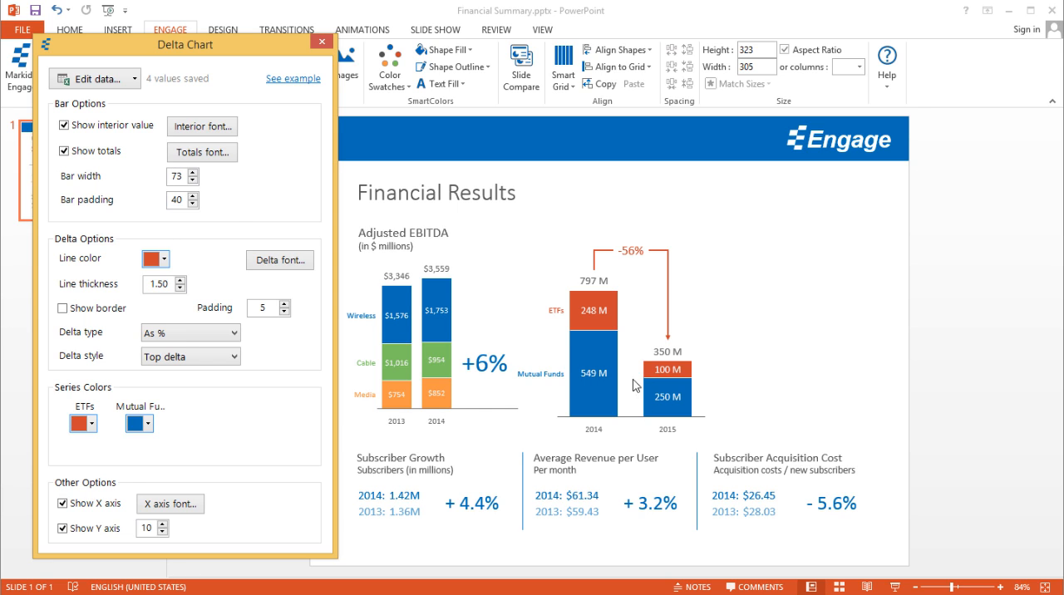
Step: Increase the padding between the delta chart's bars to 59
left_click(192, 197)
left_click(192, 197)
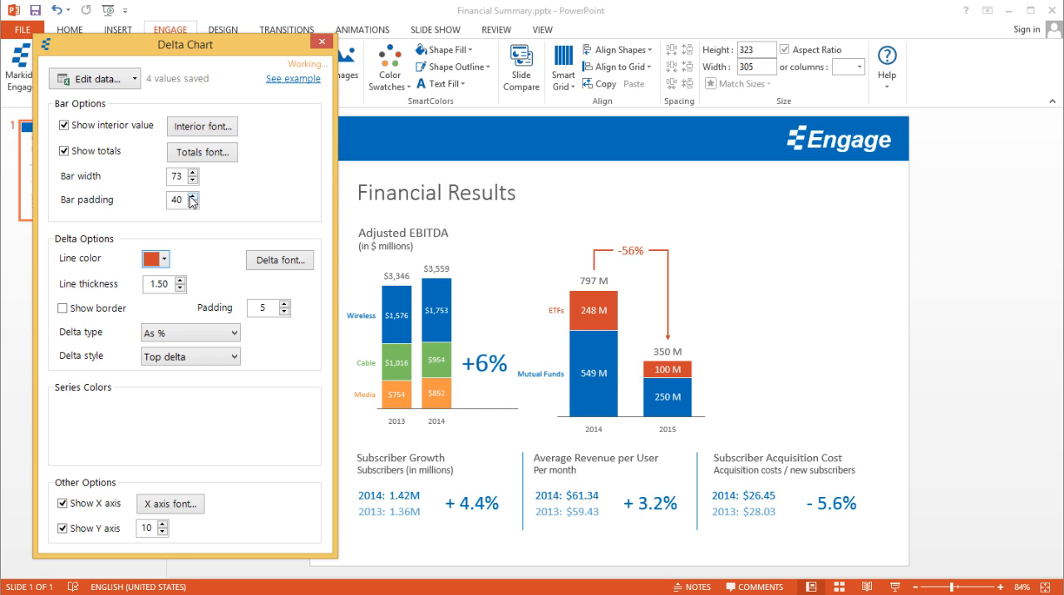
left_click(193, 197)
left_click(192, 197)
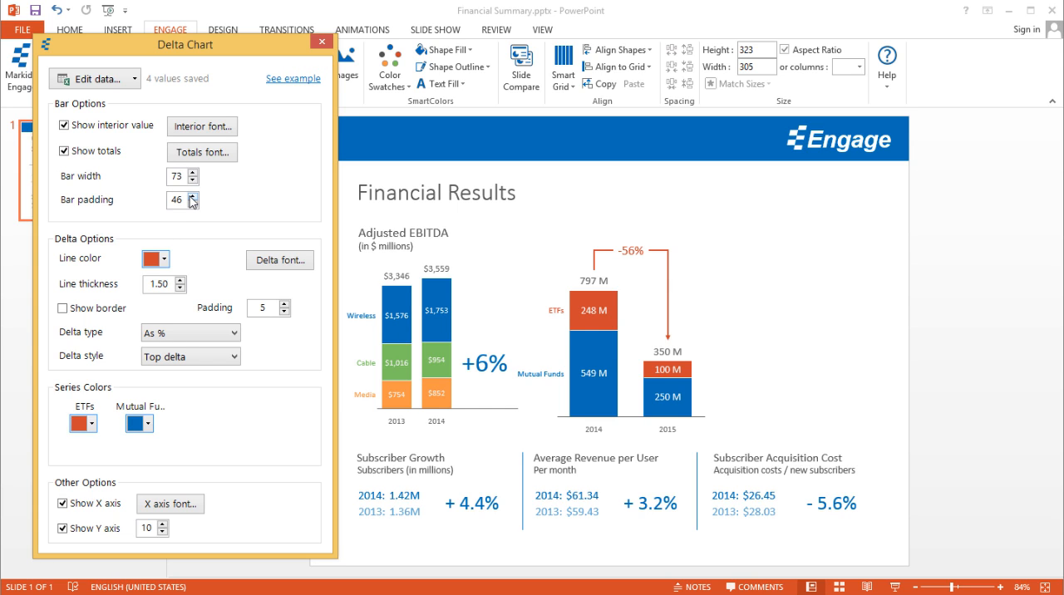
left_click(192, 197)
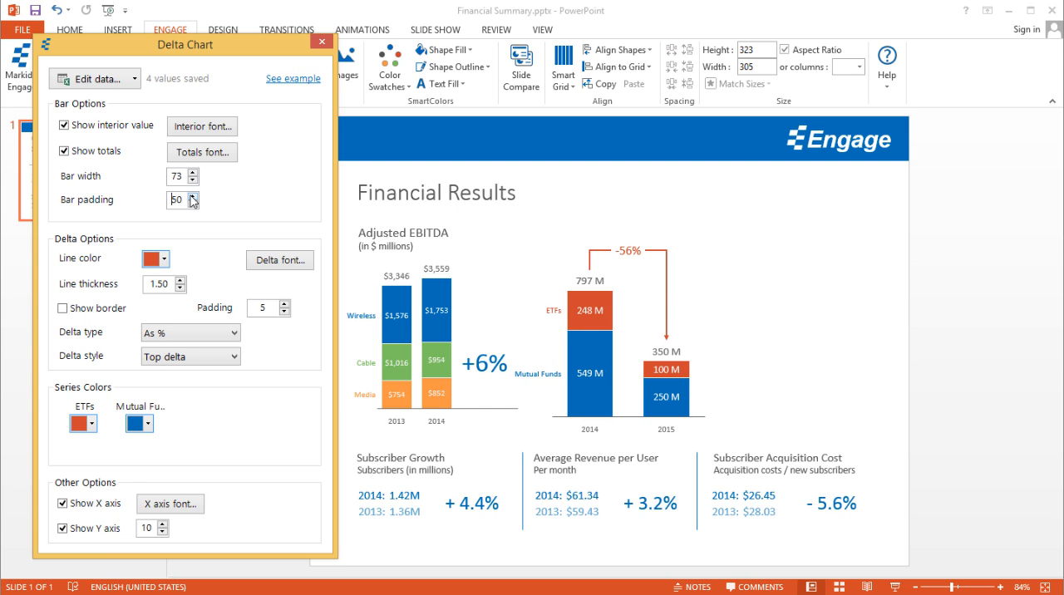
left_click(192, 197)
left_click(193, 197)
left_click(192, 197)
left_click(192, 197)
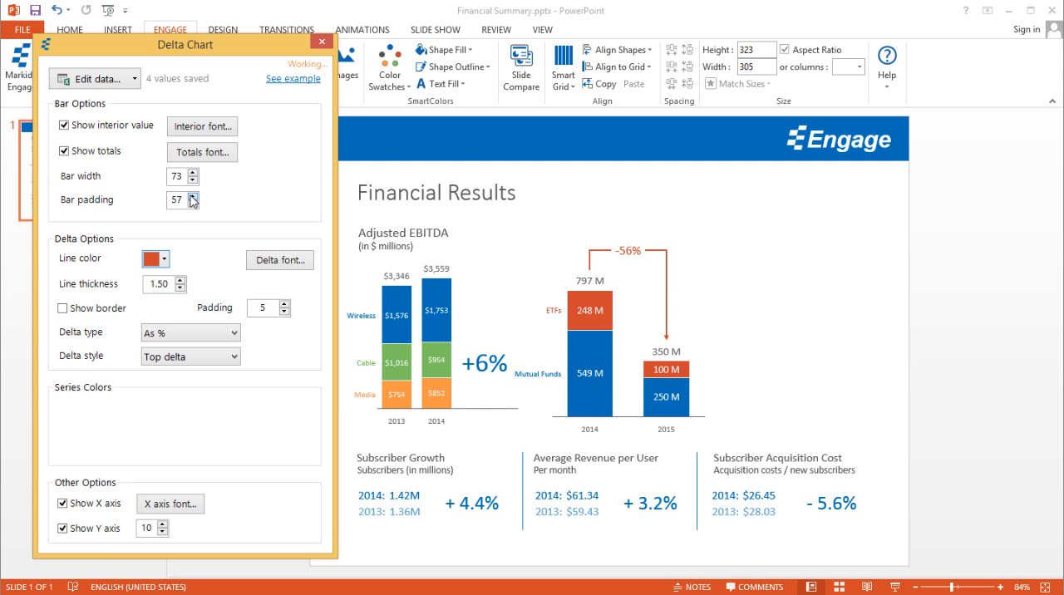
left_click(192, 198)
left_click(192, 197)
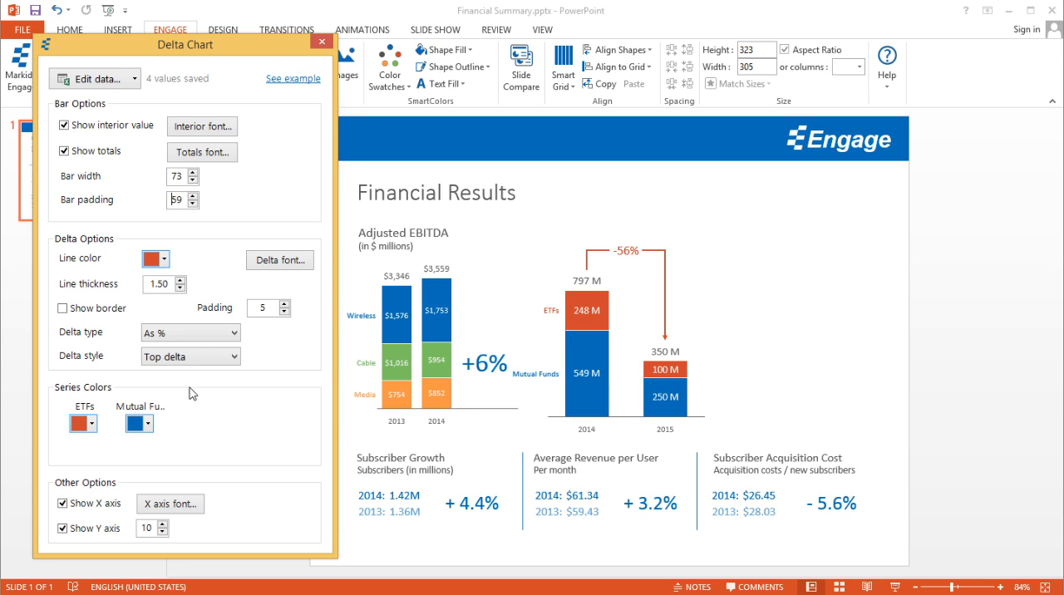
Step: Color the ETFs series green and the Mutual Funds series dark gray using SmartColors
left_click(92, 425)
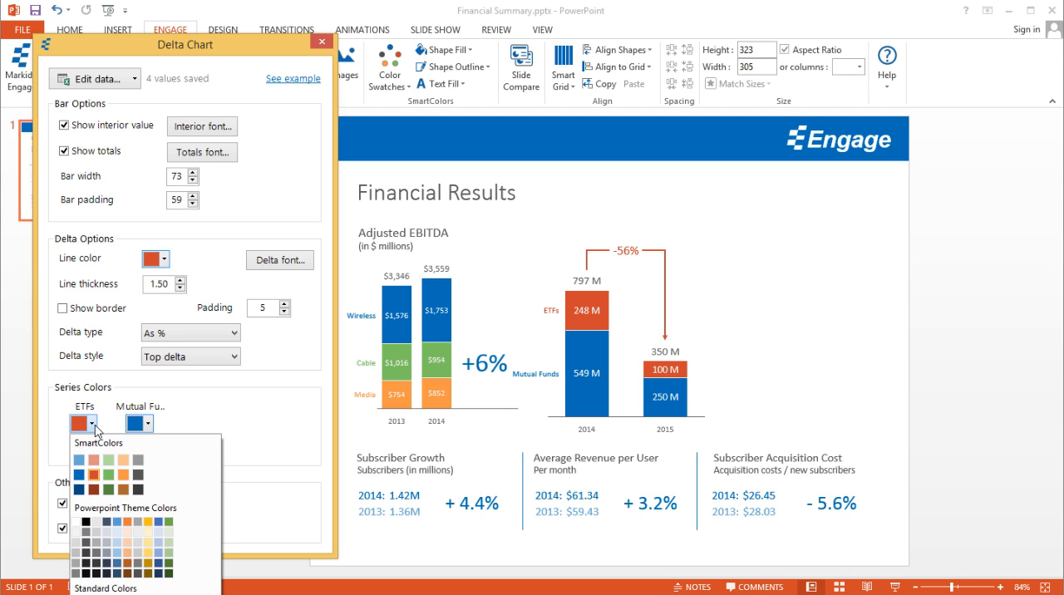
left_click(109, 475)
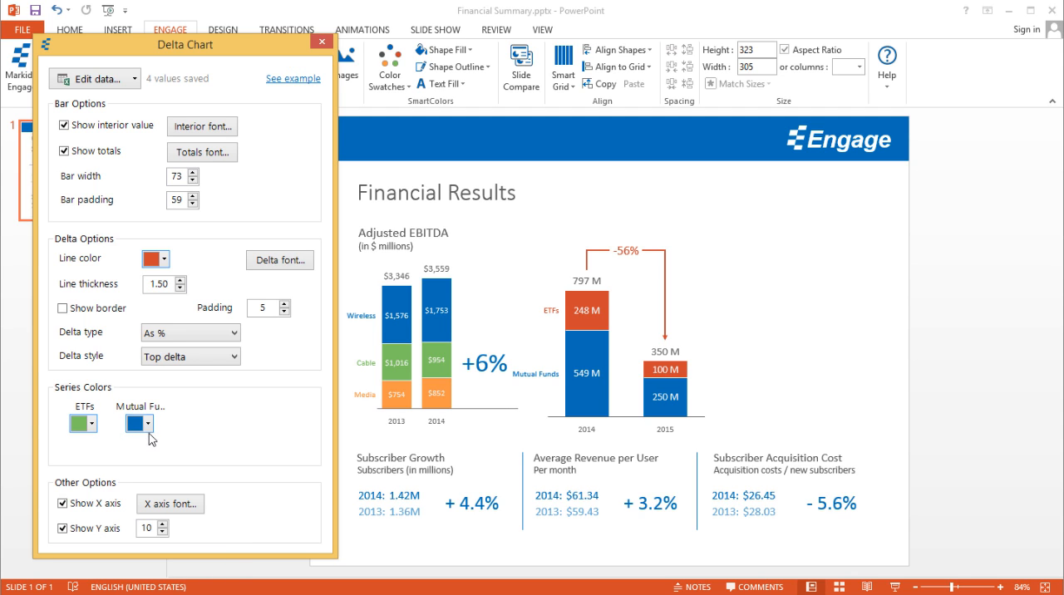
left_click(148, 425)
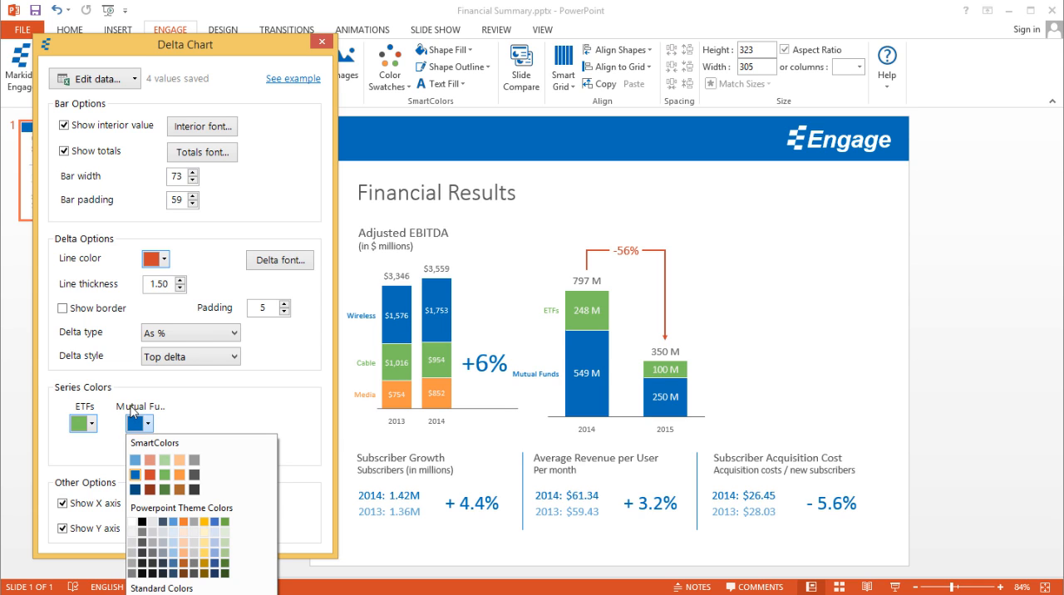
left_click(194, 476)
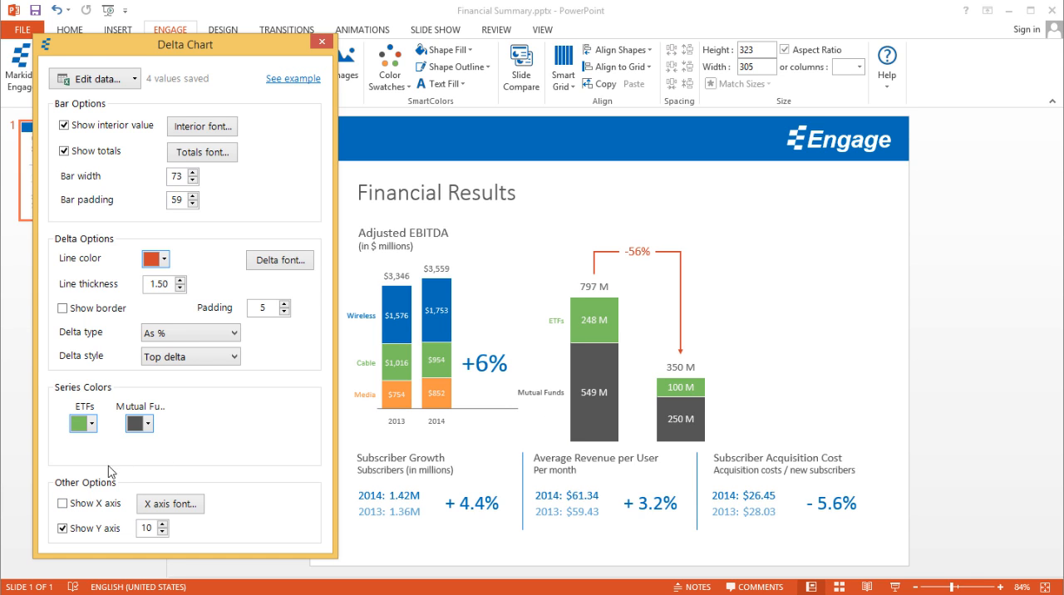
Step: Toggle the X axis off and on, and set its label font size to 12
left_click(74, 508)
left_click(173, 504)
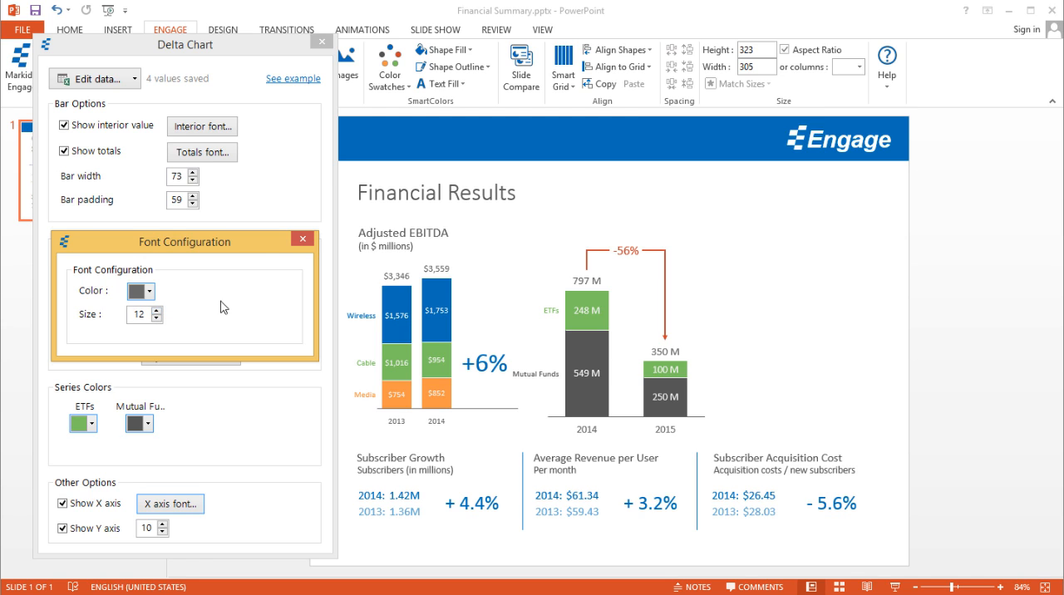
left_click(303, 243)
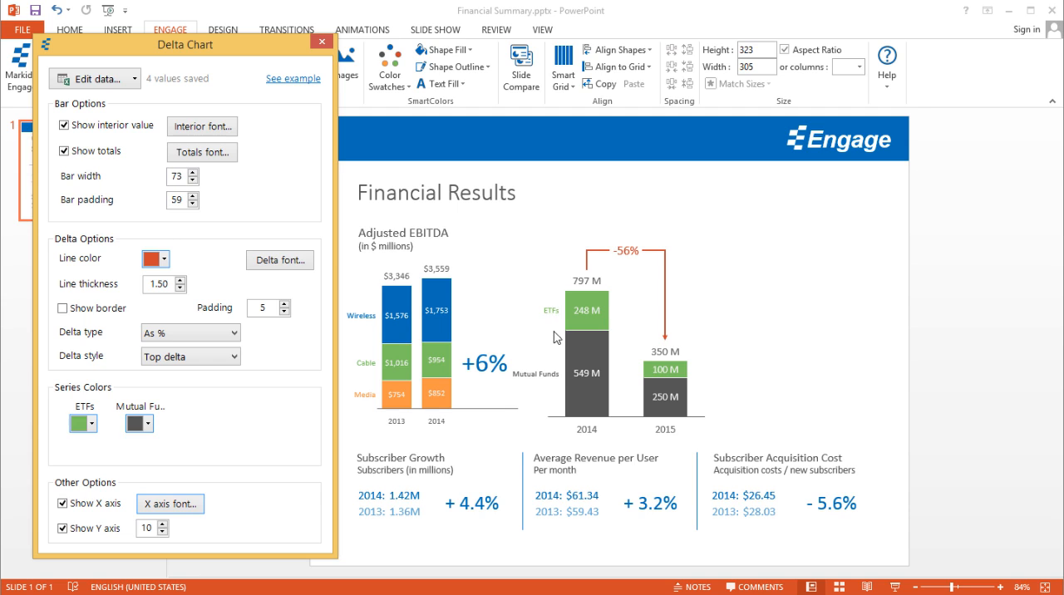
Step: Set the Y axis label size to 13, and toggle the Y axis off and on
left_click(162, 525)
left_click(162, 526)
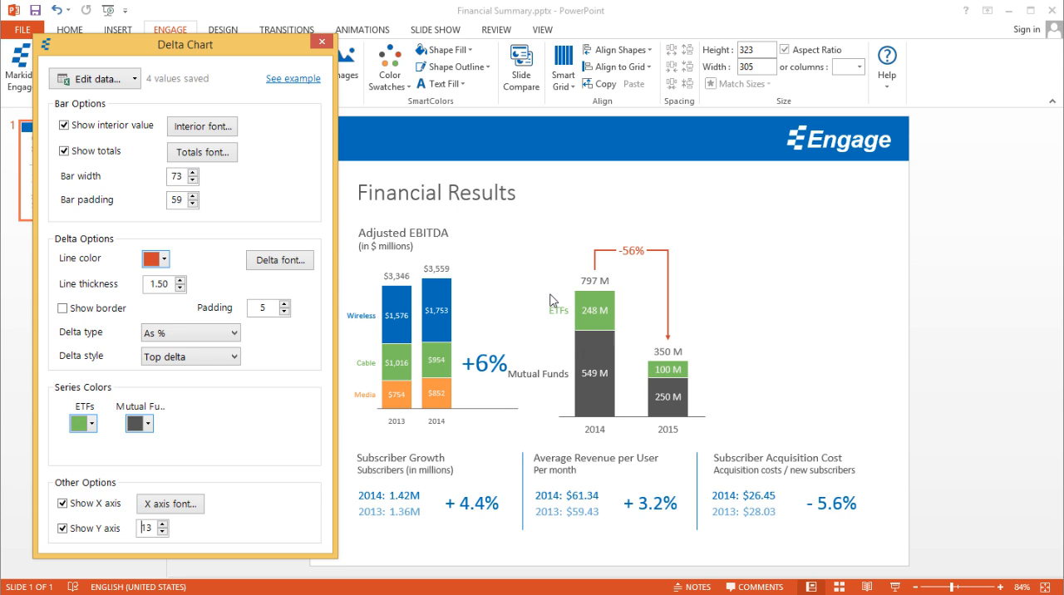
left_click(63, 528)
Step: Open the chart's data sheet and add a 2016 column filled with the 2015 values for both series
left_click(92, 79)
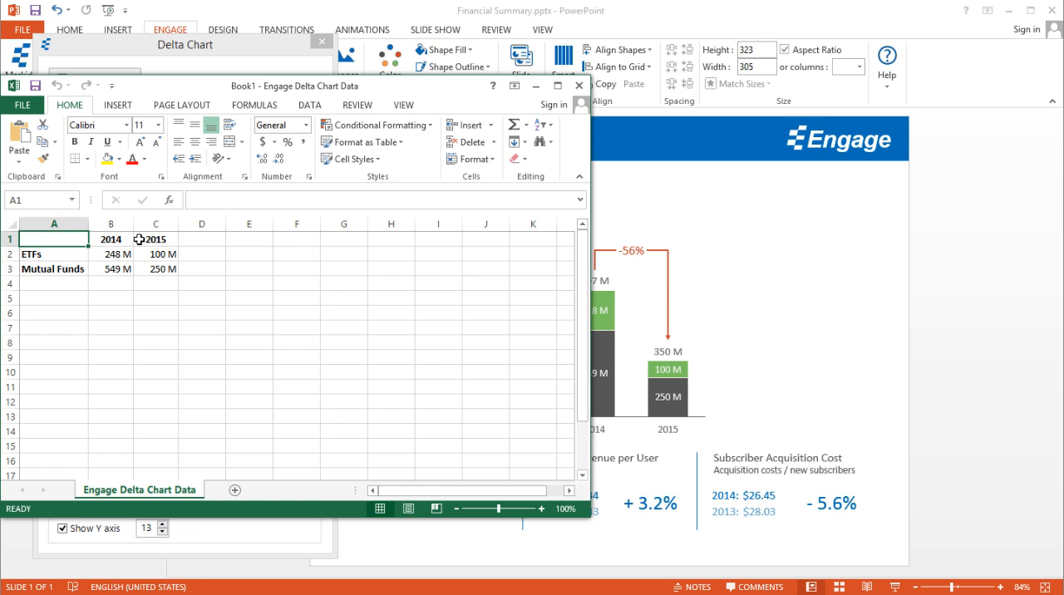
left_click(197, 238)
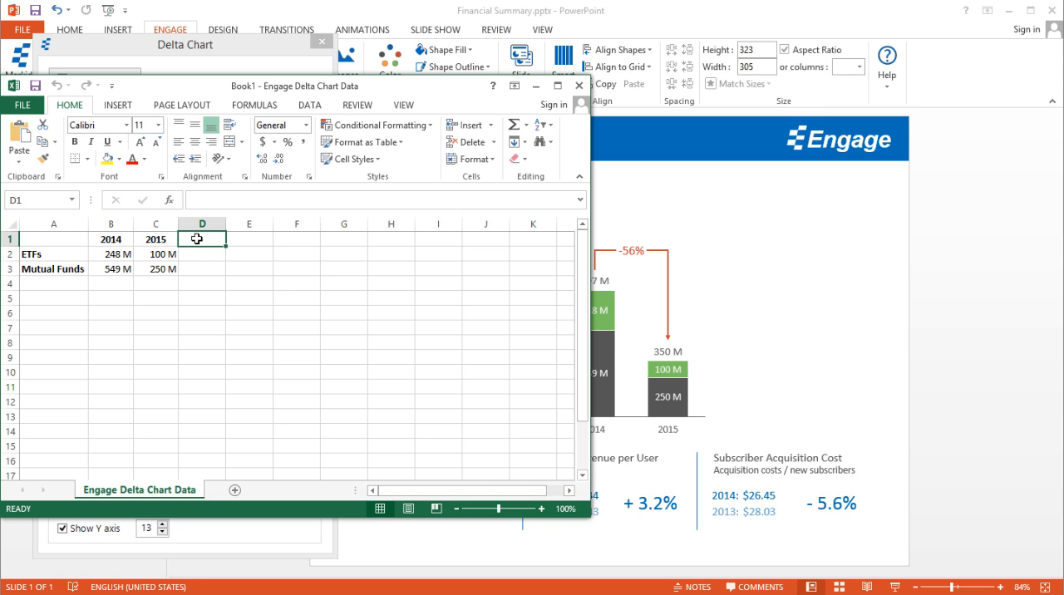
type("2")
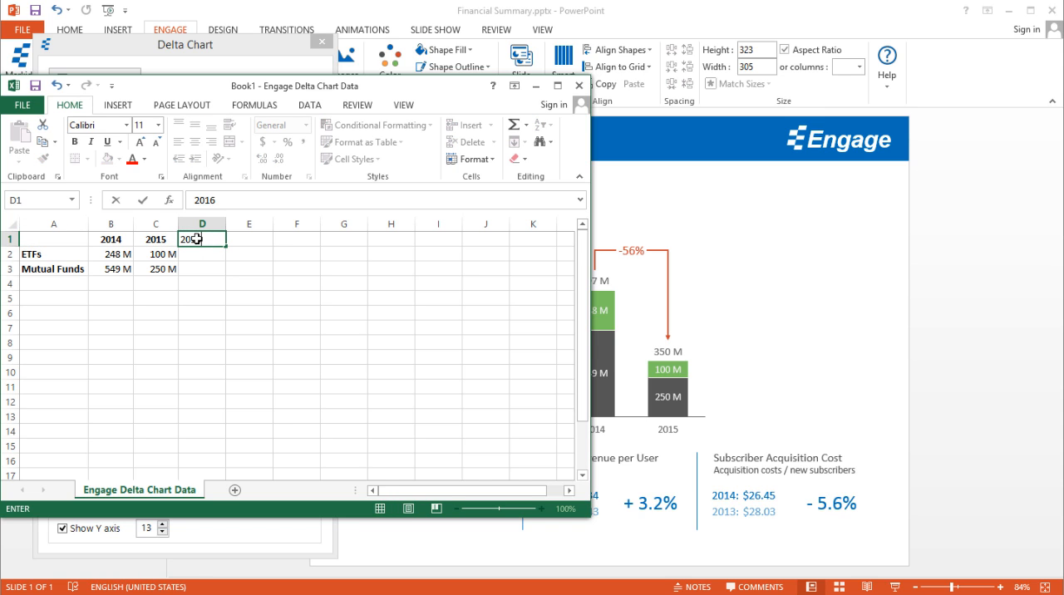
type("016")
key("Return")
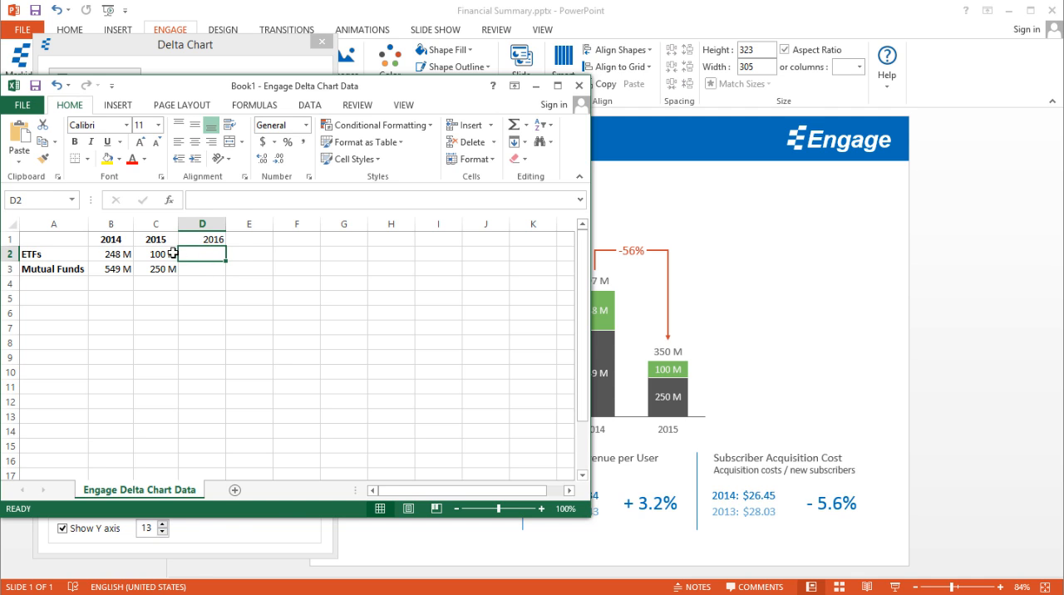
left_click_drag(172, 254, 217, 271)
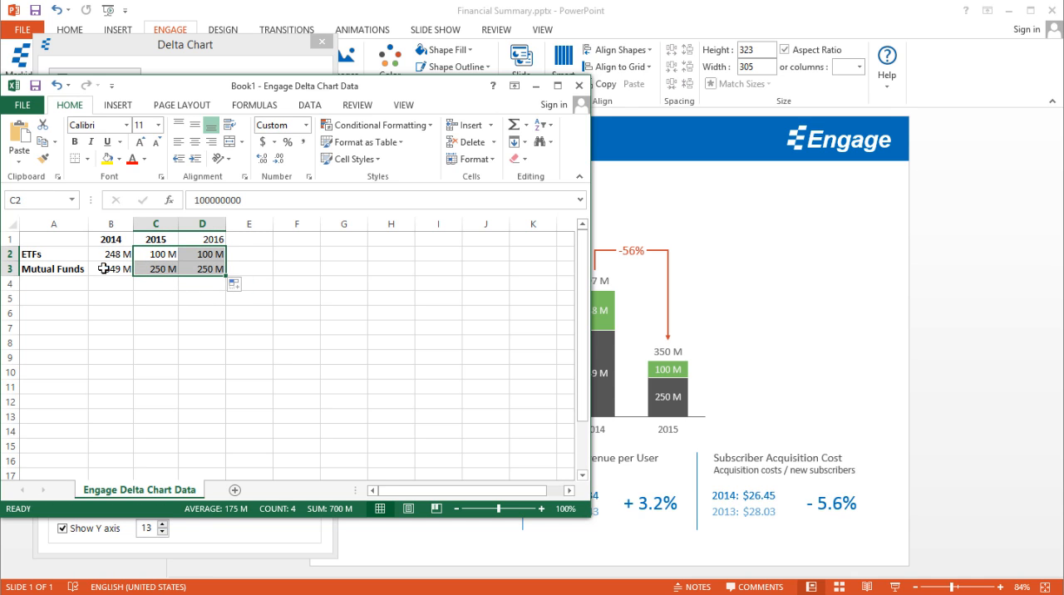
Step: Copy the Mutual Funds row into row 4, rename the copy as Accounts, and close the data sheet
left_click(26, 269)
left_click_drag(139, 267, 224, 287)
left_click(60, 284)
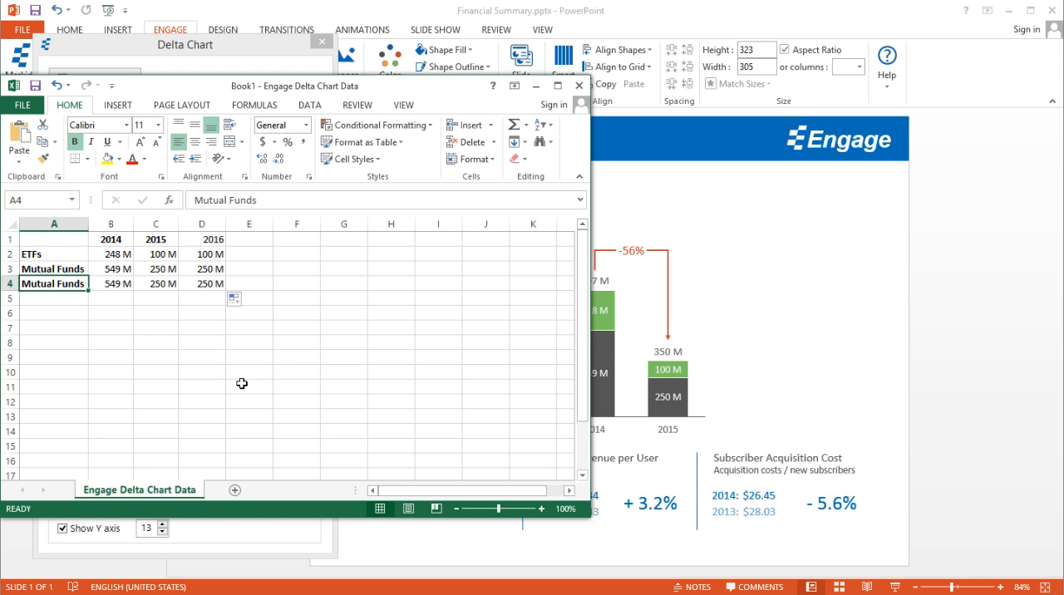
type("A")
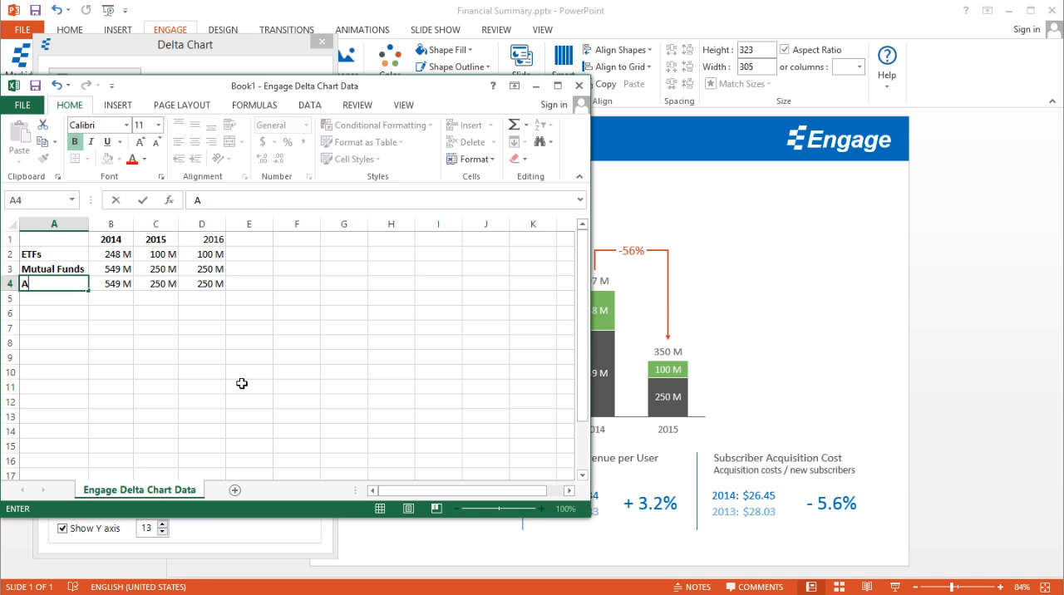
type("ccounts")
key("Return")
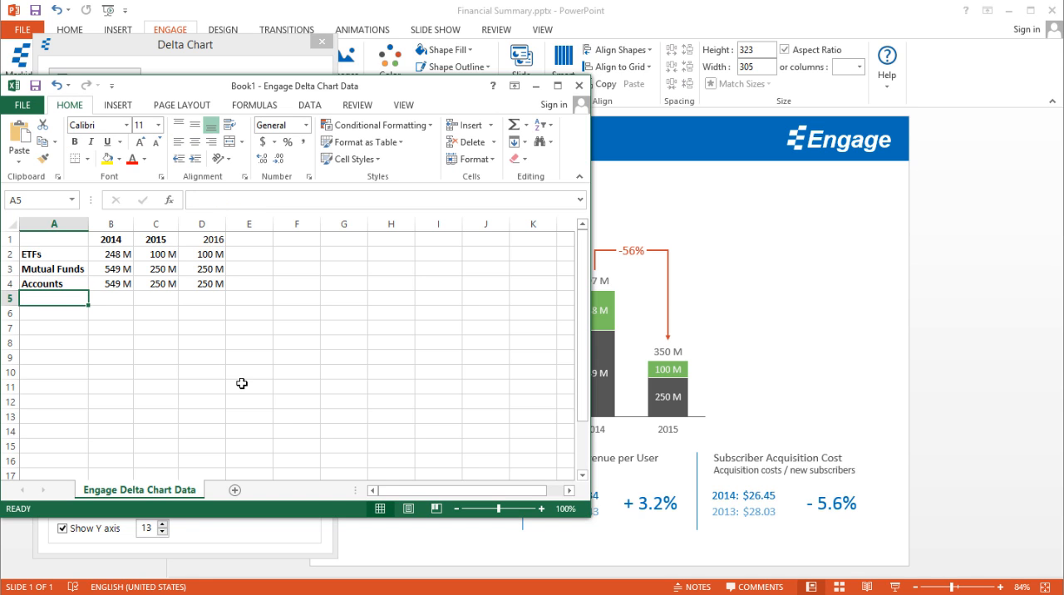
left_click(579, 86)
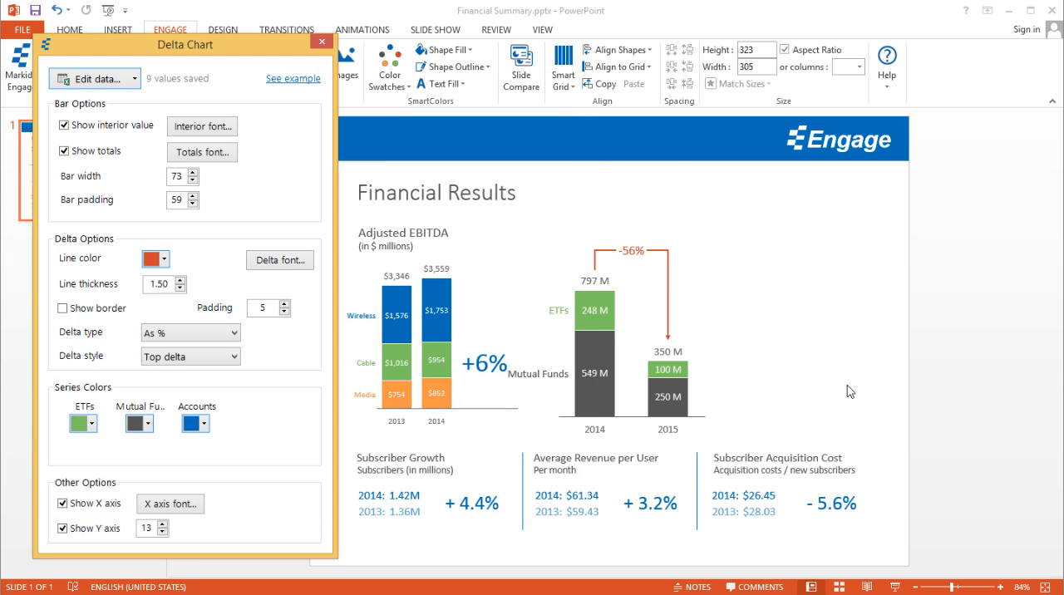